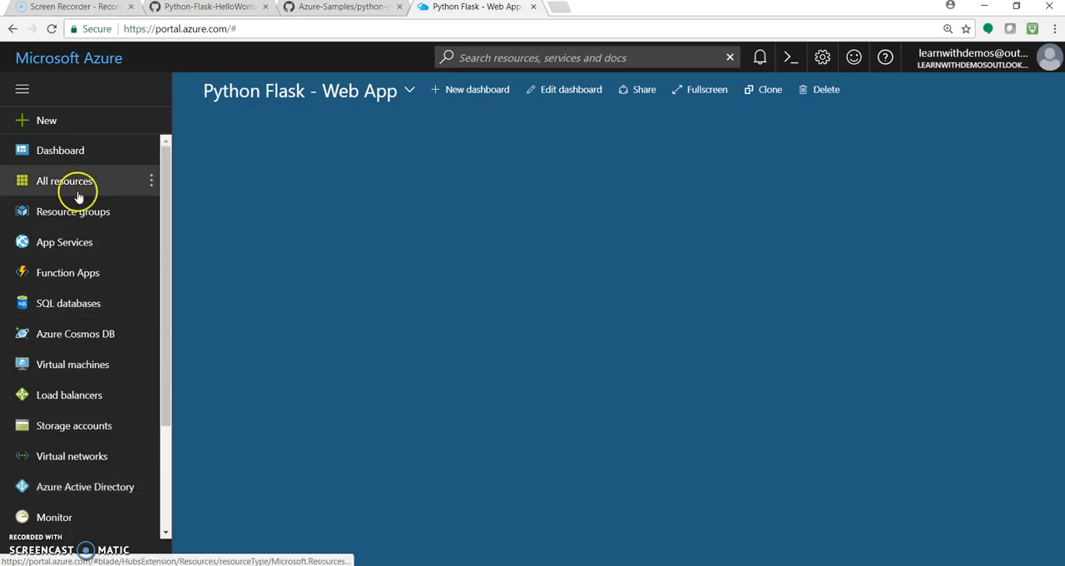
Step: Start a new Windows Web App named mipython in a new mipython resource group and bring up its service plan choices
click(46, 120)
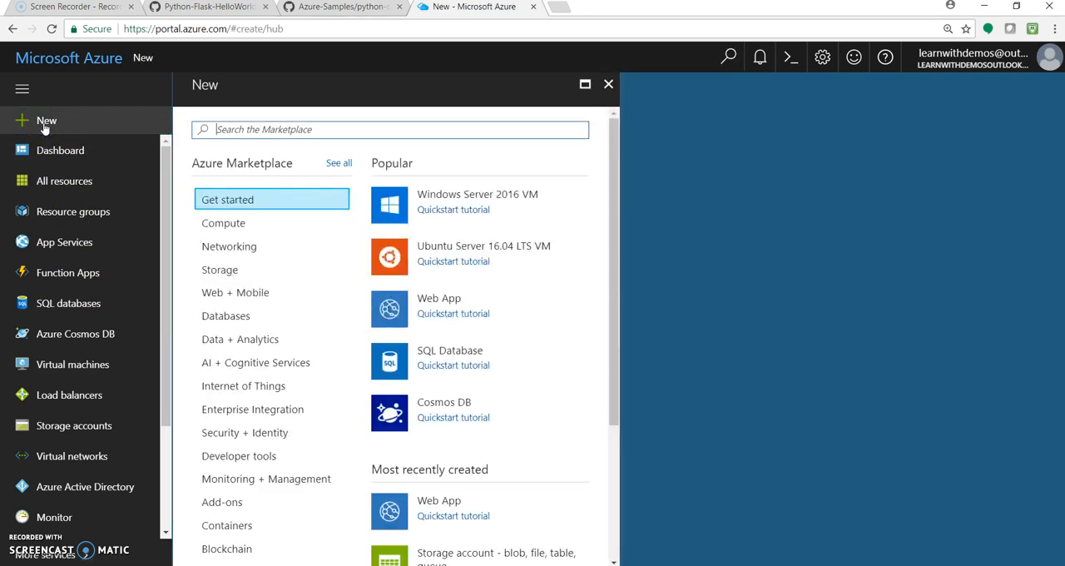
click(247, 295)
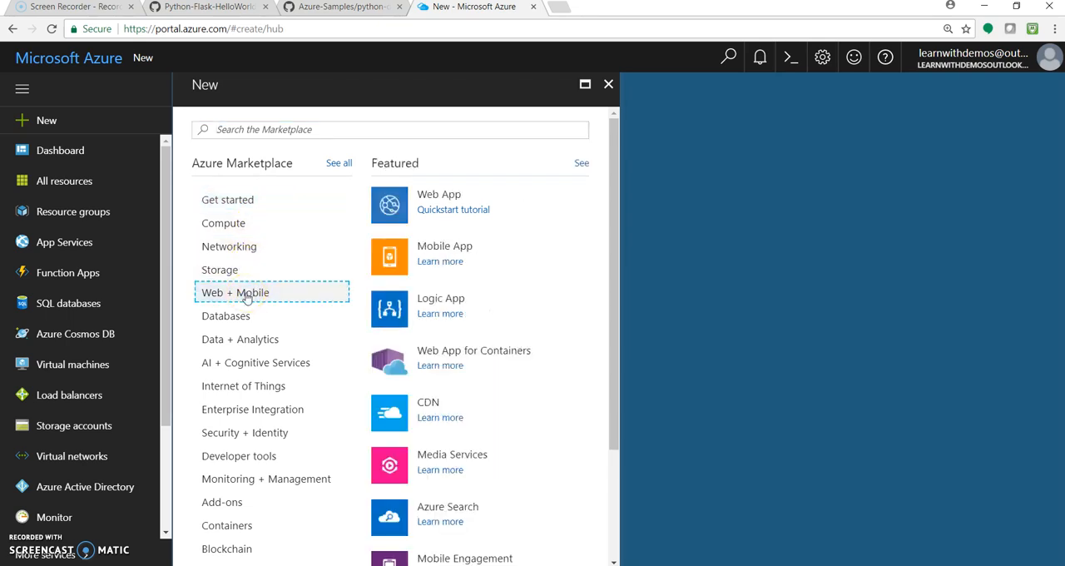
click(439, 199)
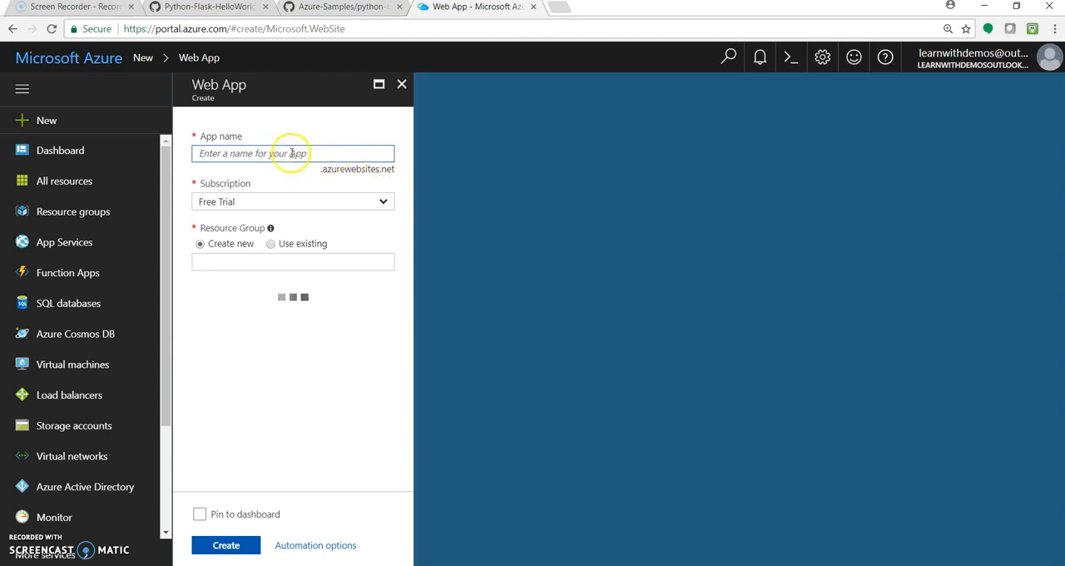
text(mipython)
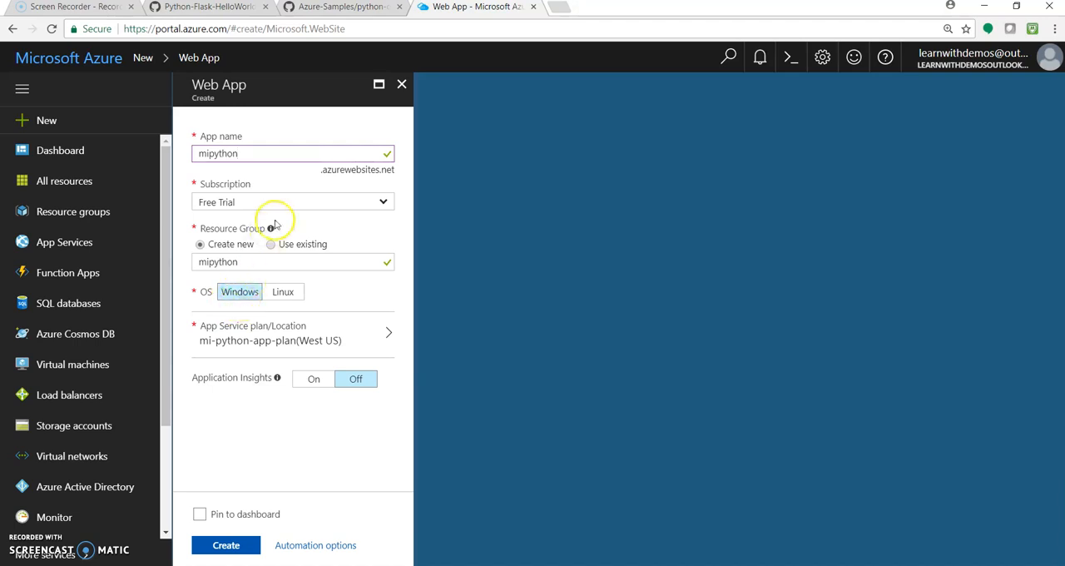
click(306, 347)
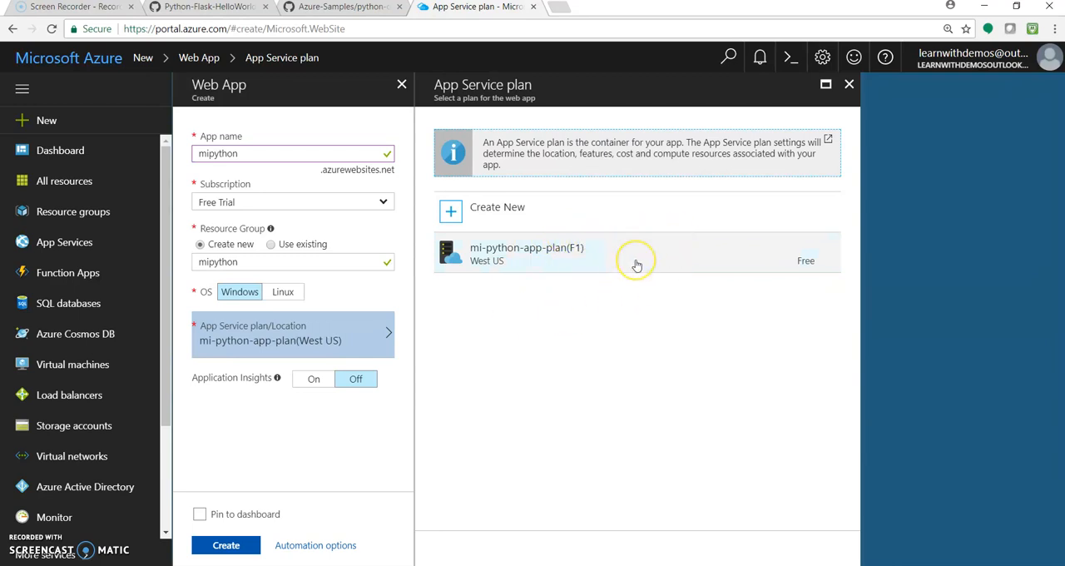
Step: Define a new service plan mioythonapp in South Central US on the F1 Free pricing tier
click(619, 212)
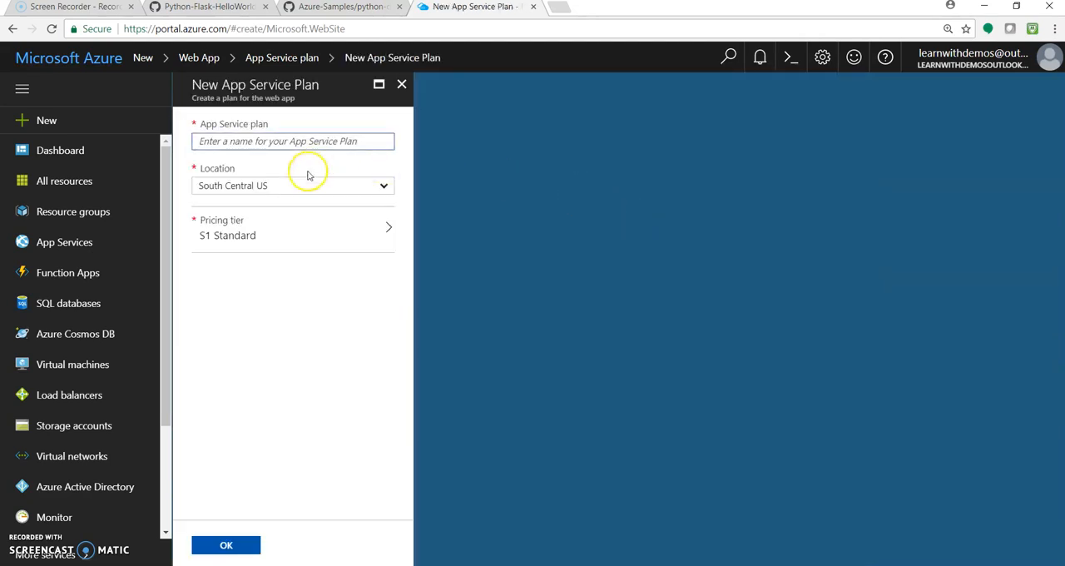
text(myp)
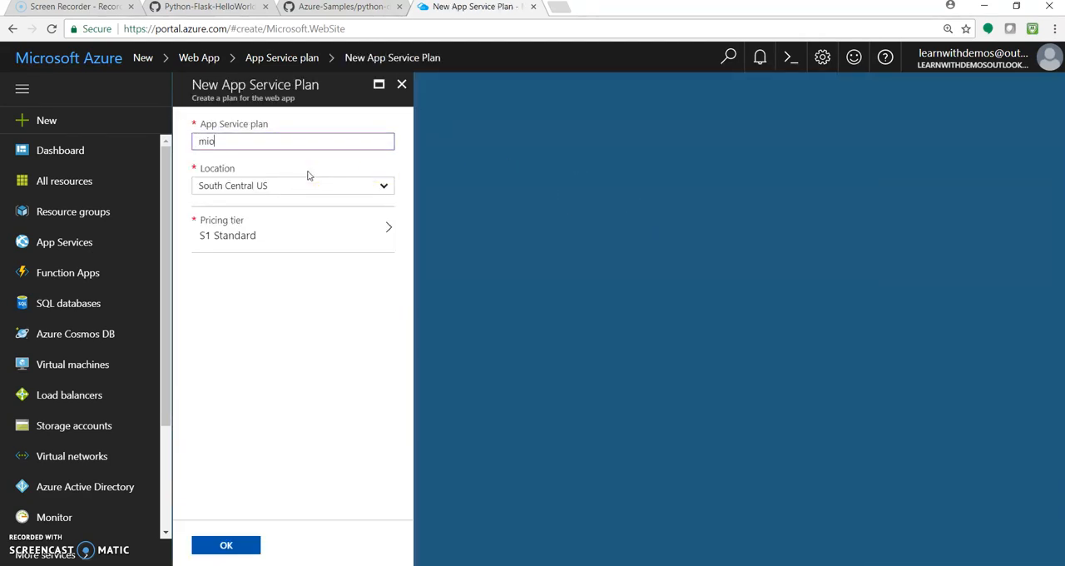
text(app)
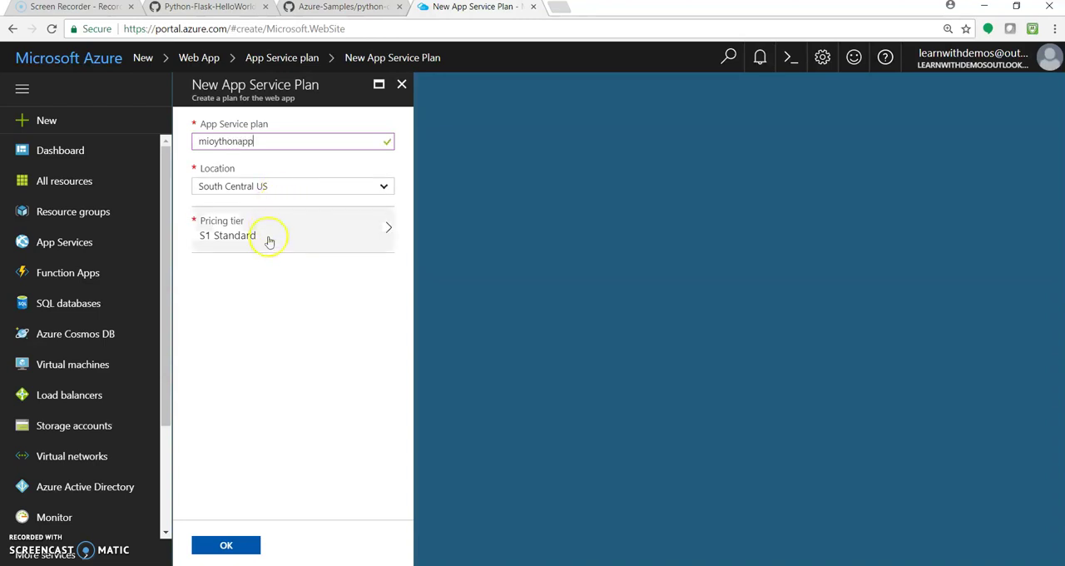
click(268, 237)
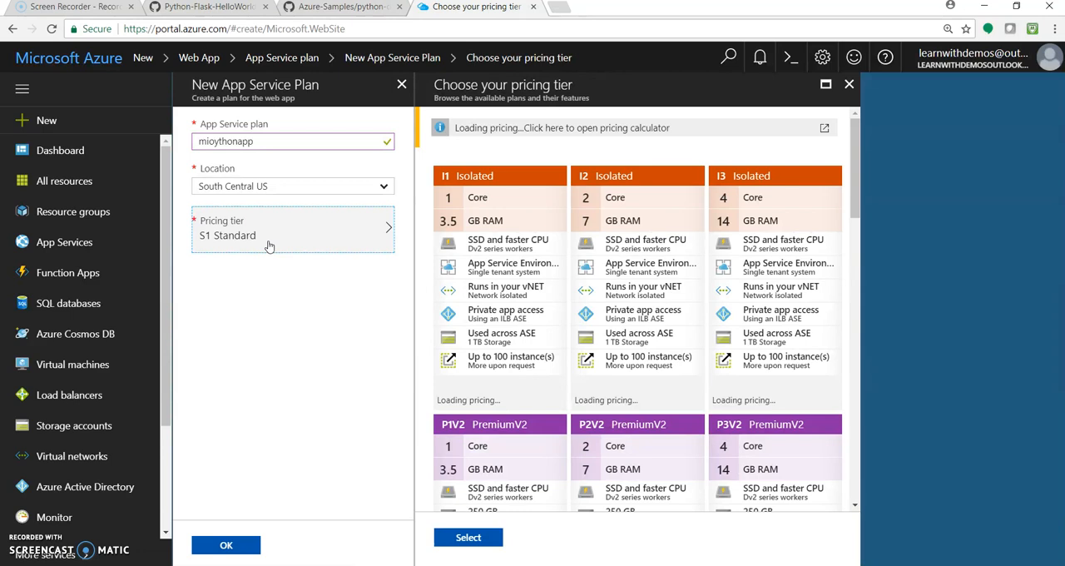
drag(856, 179, 859, 445)
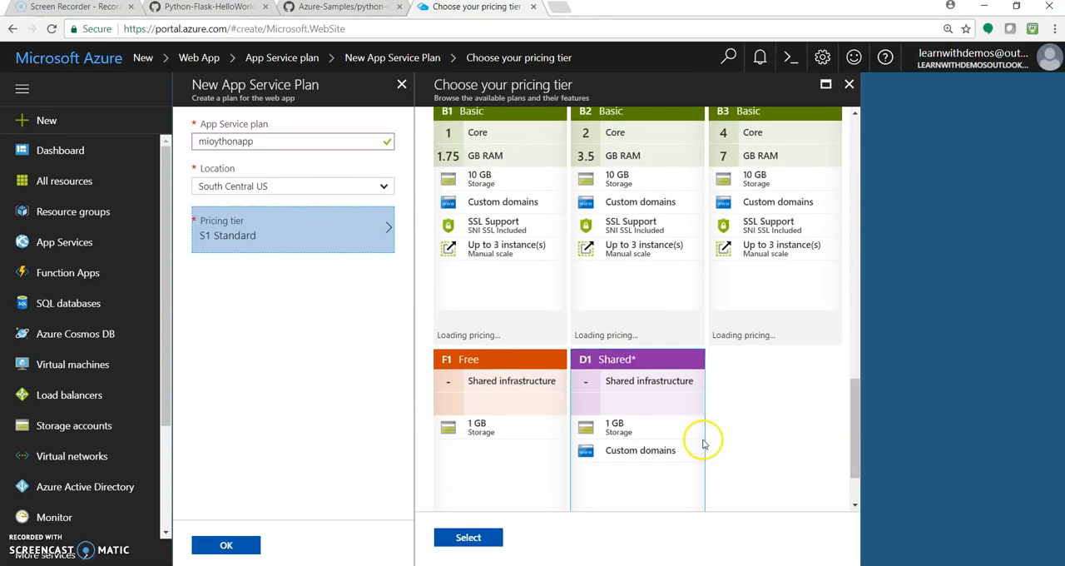
click(509, 427)
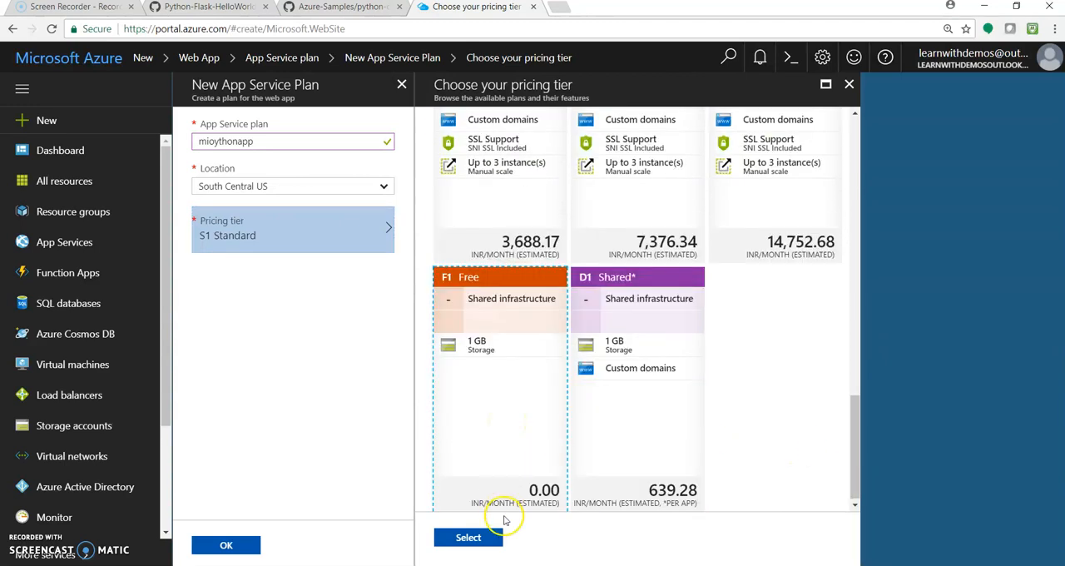
click(468, 536)
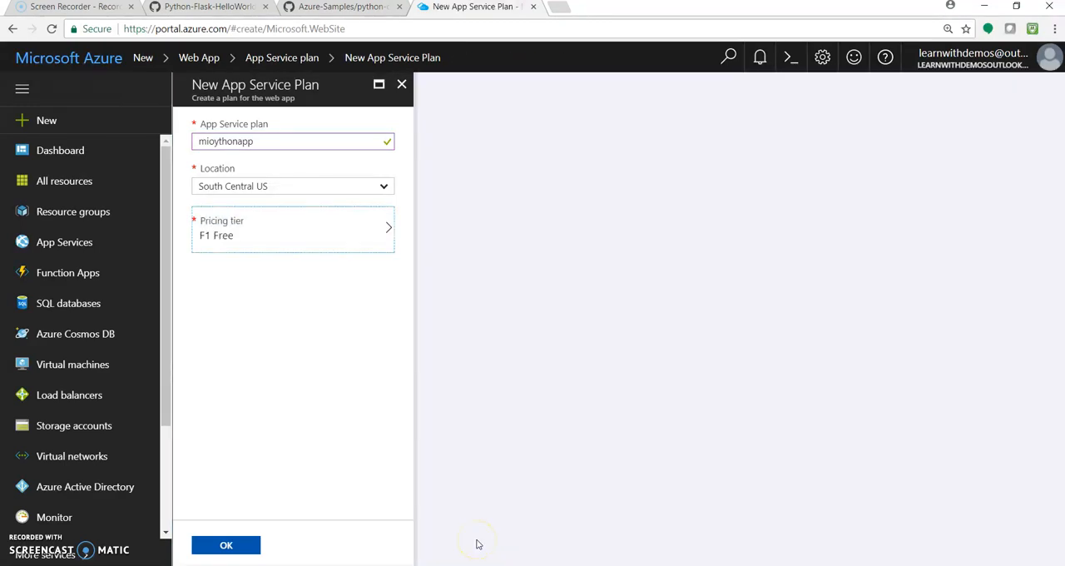
Step: Confirm the mioythonapp plan, pin the app to the dashboard, and create the mipython web app
click(226, 544)
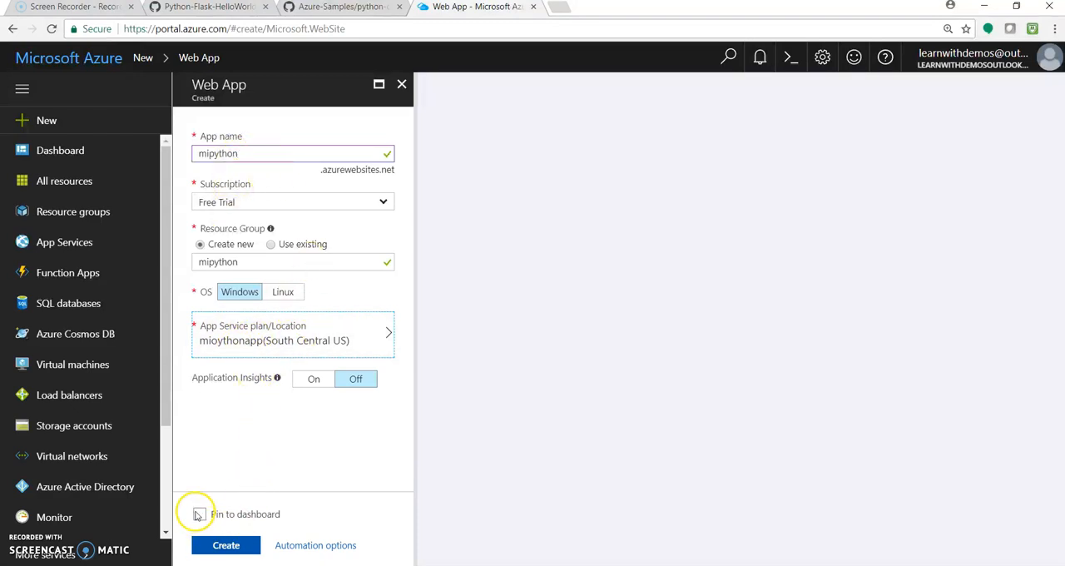
click(199, 514)
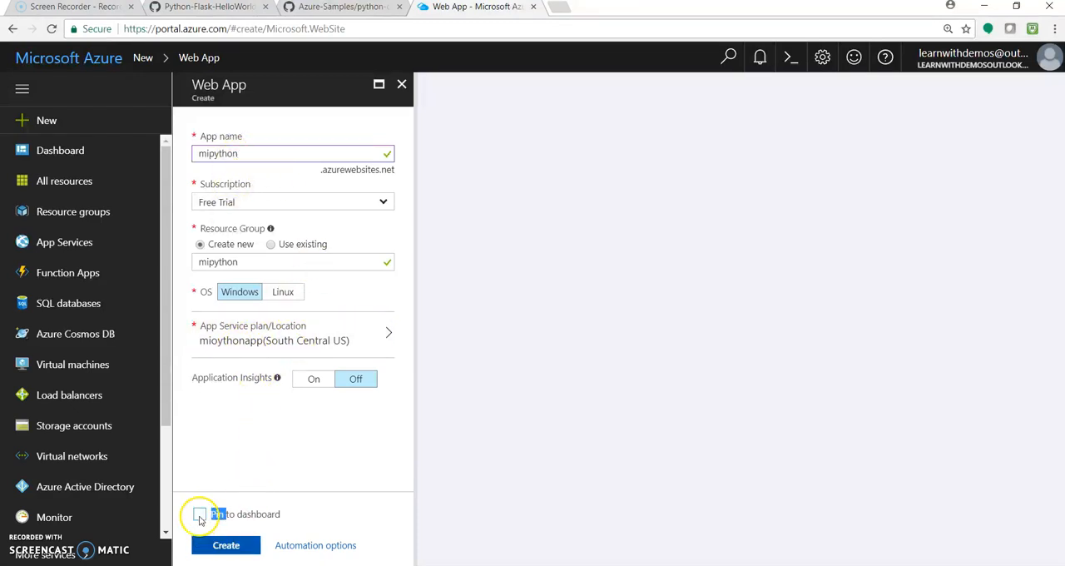
click(225, 545)
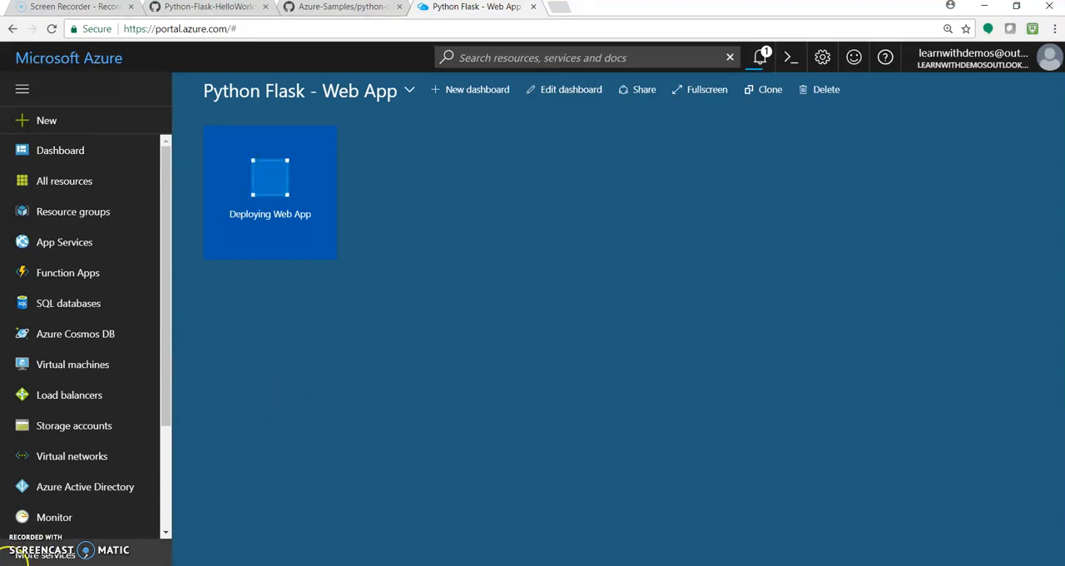
Step: Confirm in notifications that the mipython deployment succeeded and list the resource groups
click(46, 554)
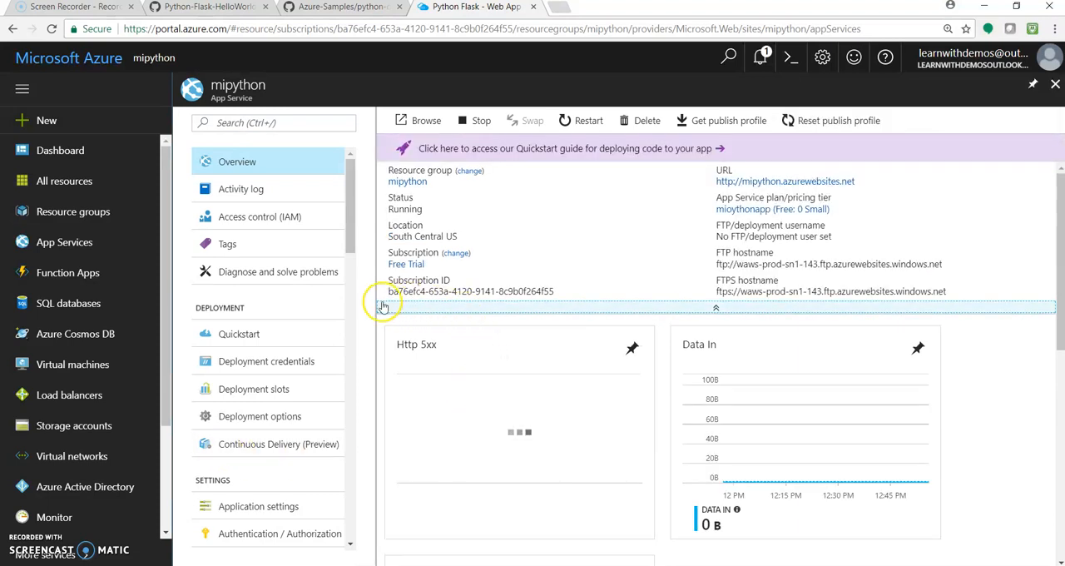
click(760, 60)
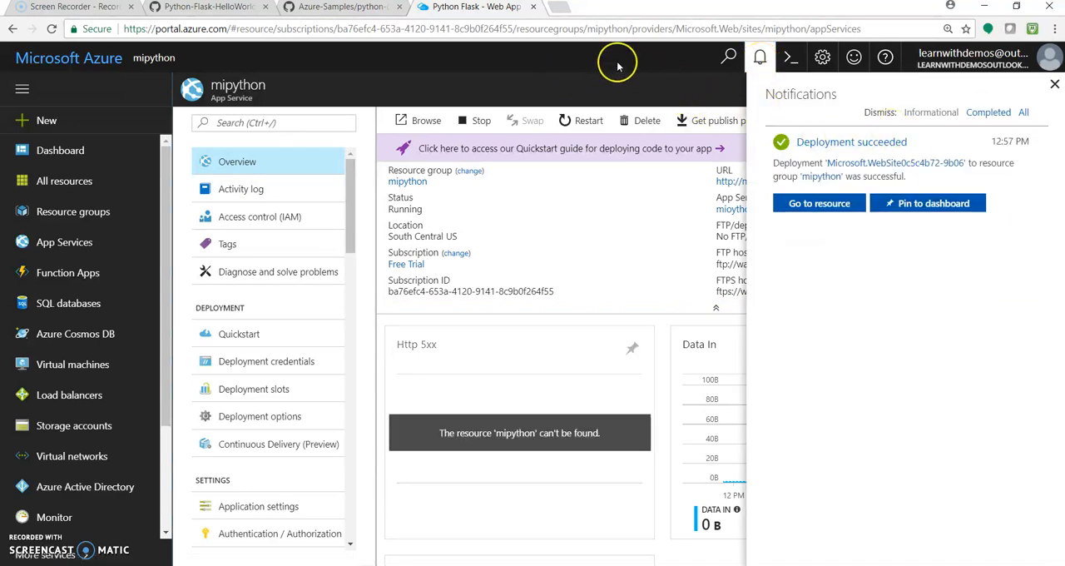
click(761, 60)
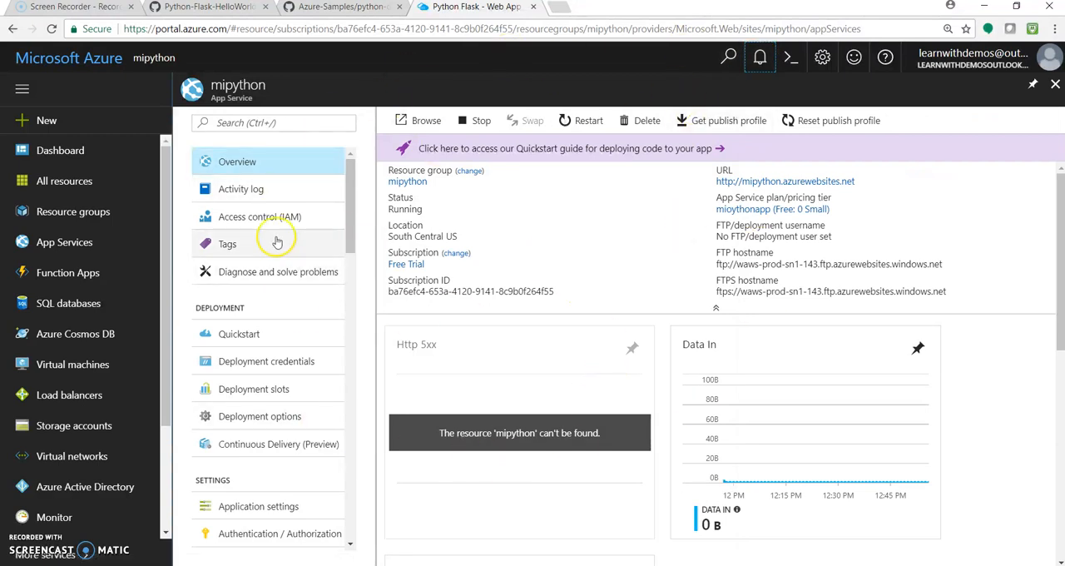
click(73, 211)
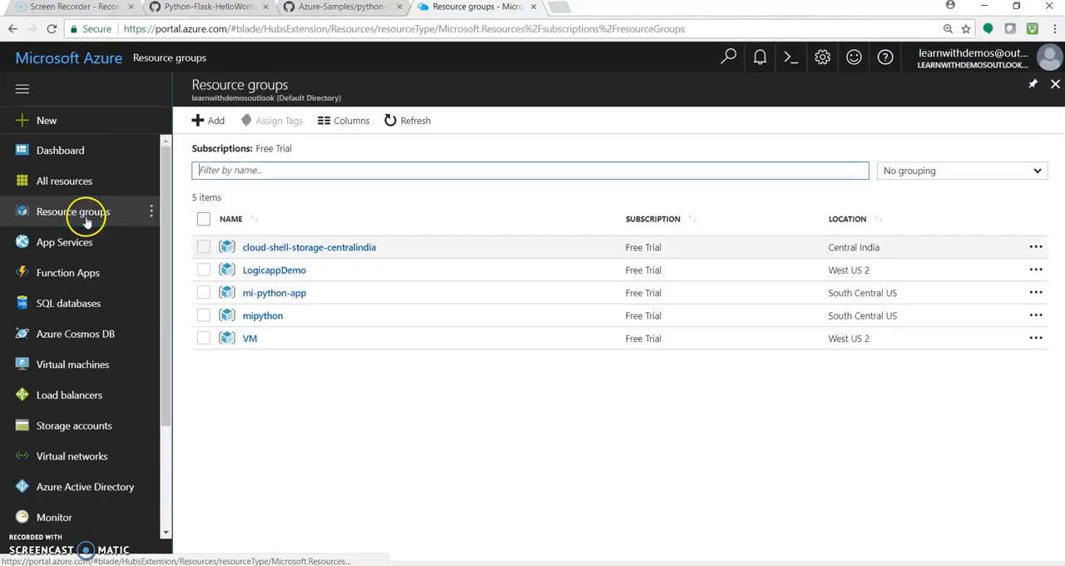
Step: Open the mipython App Service from its resource group and copy the mipython.azurewebsites.net URL
click(263, 315)
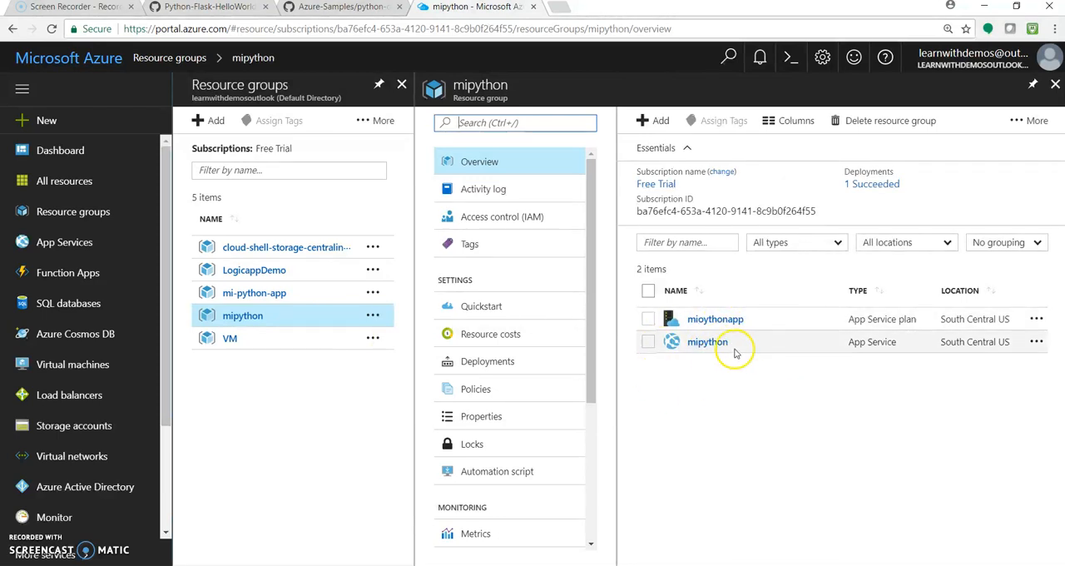
click(707, 342)
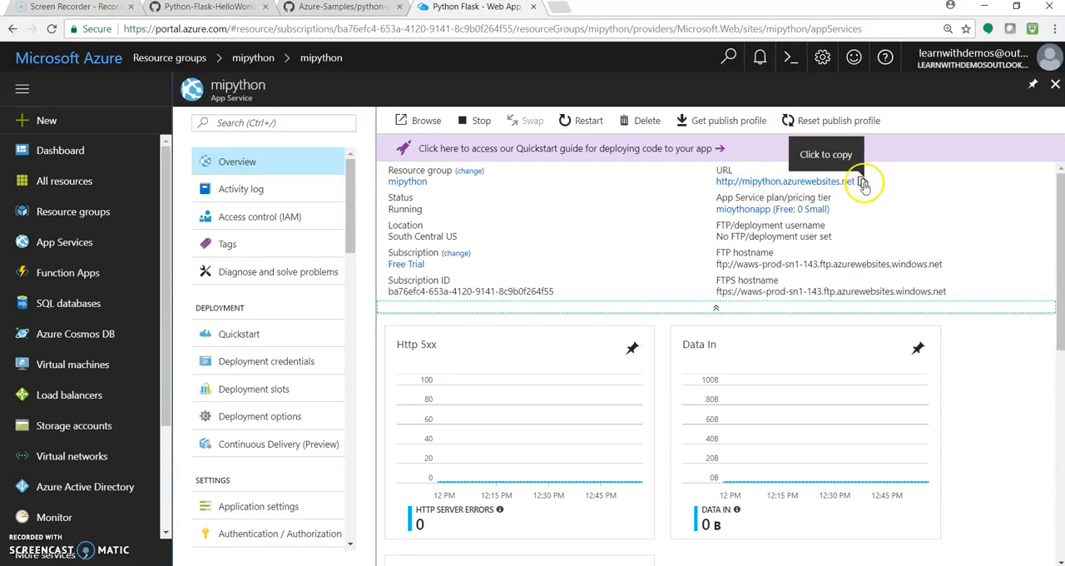
click(863, 181)
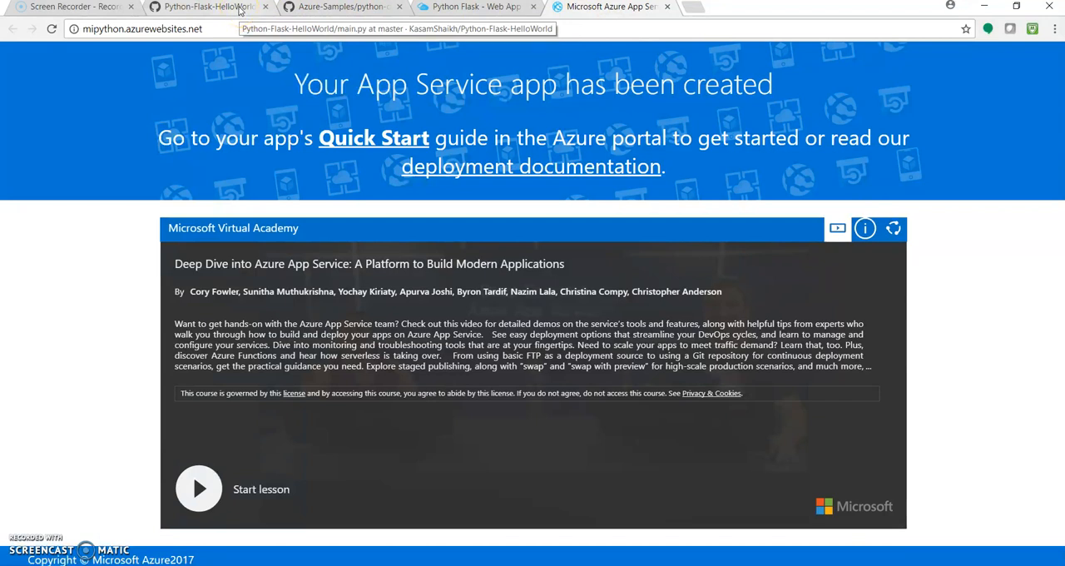
Step: Highlight the 'Hello, World' return text in main.py on GitHub, then return to the mipython app in the portal
click(208, 7)
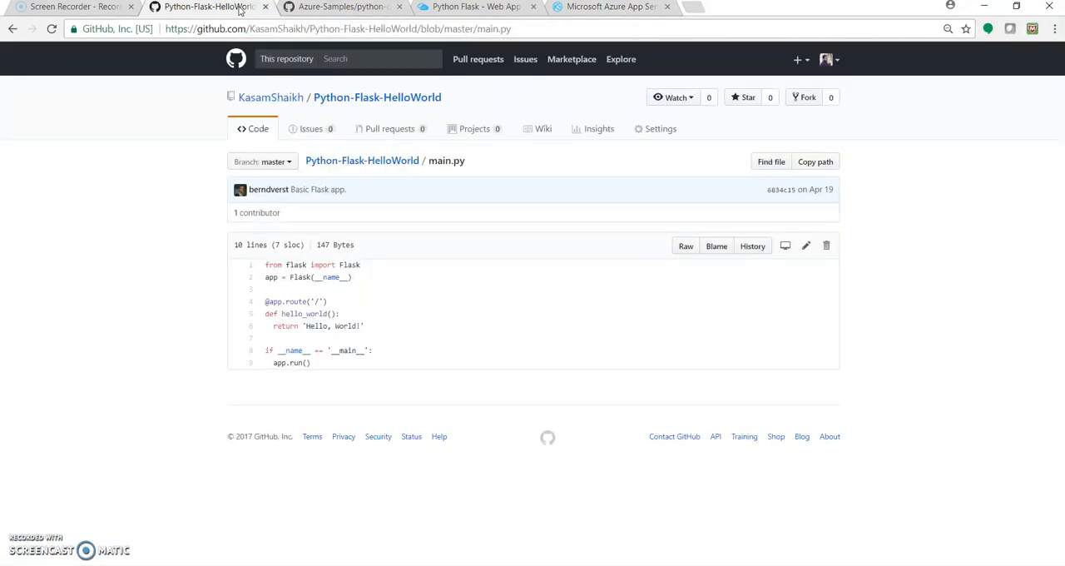
click(336, 6)
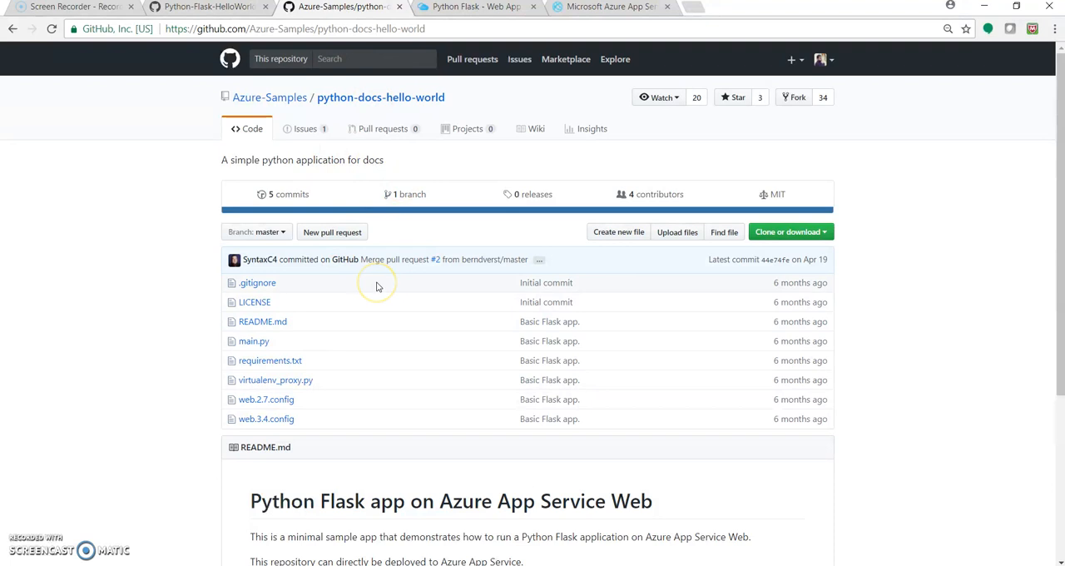
scroll(1046, 261, up, 2)
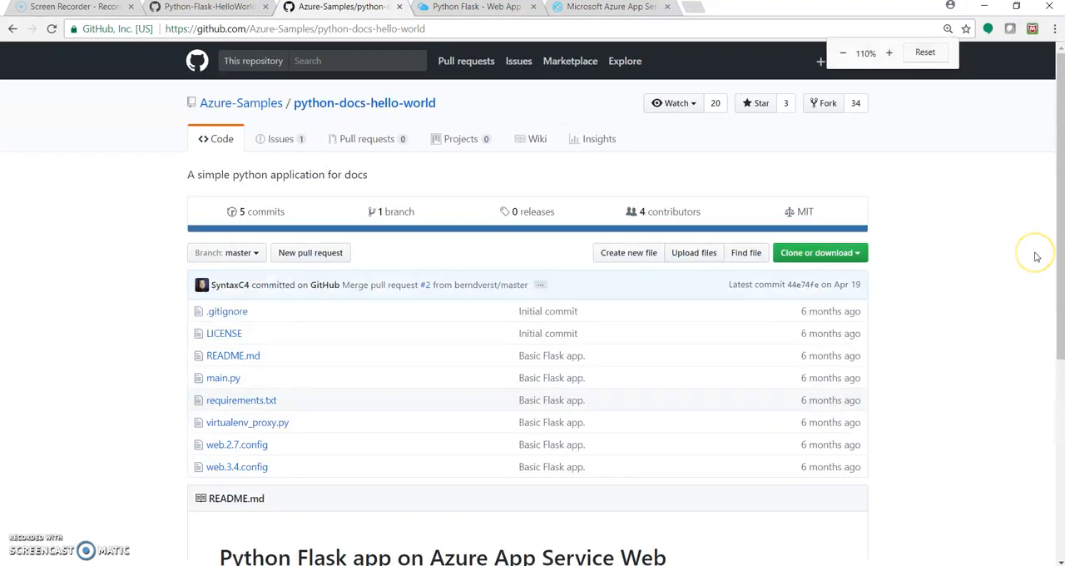
scroll(1046, 261, down, 5)
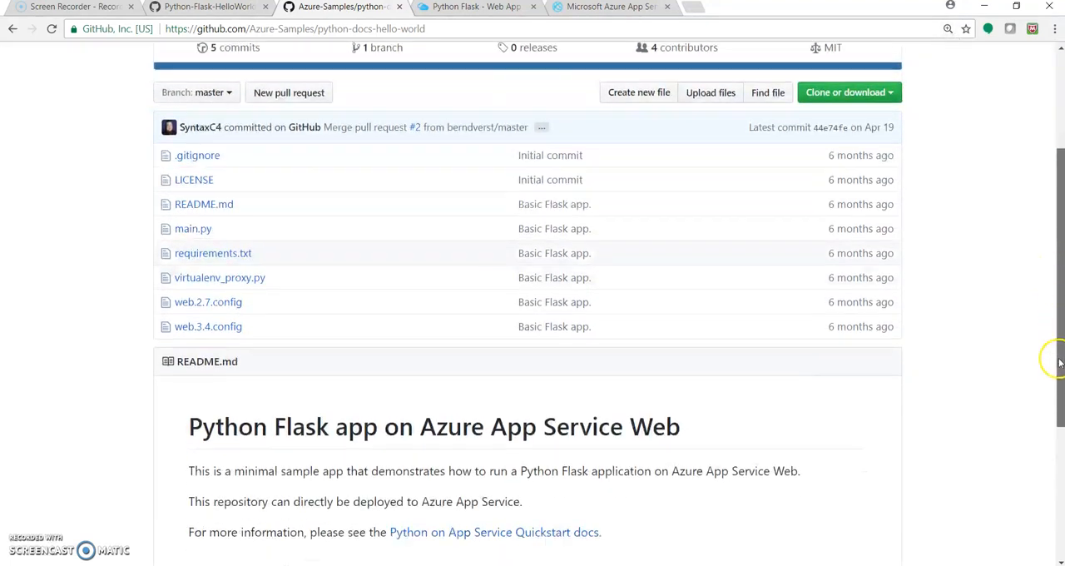
scroll(1046, 291, down, 2)
scroll(1048, 307, up, 5)
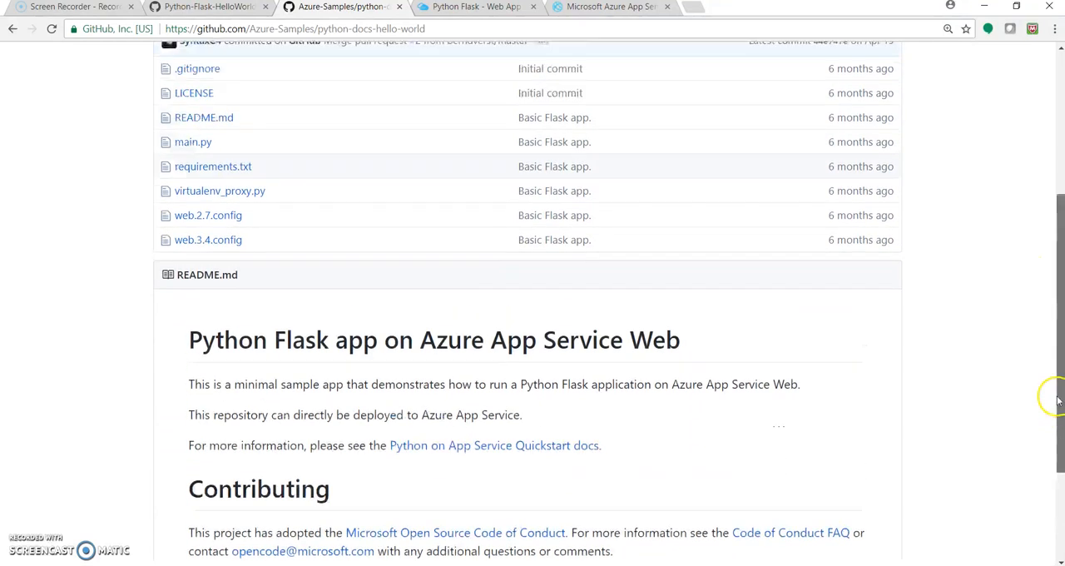
scroll(1050, 314, up, 4)
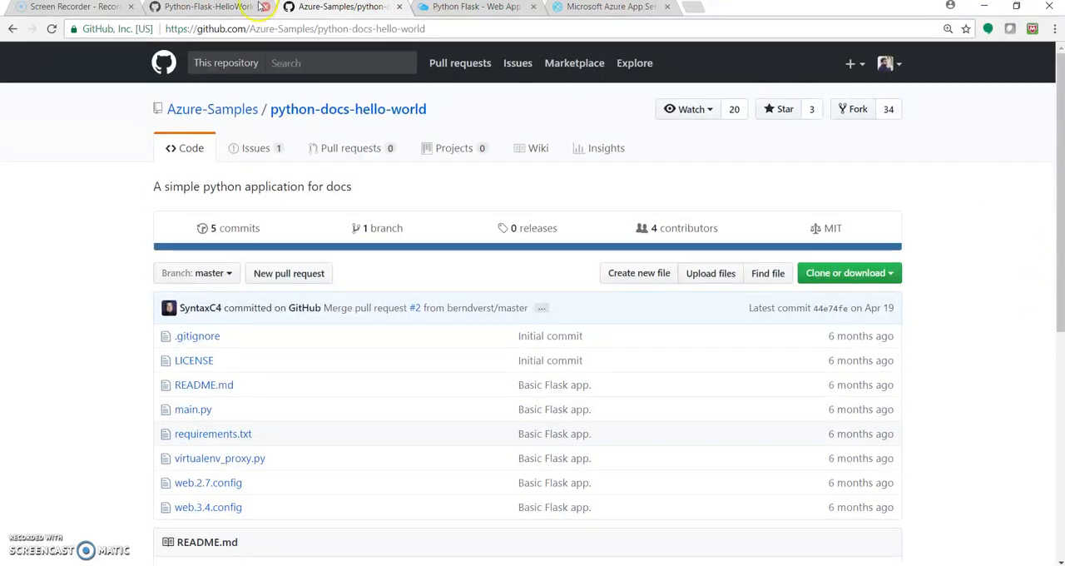
click(208, 7)
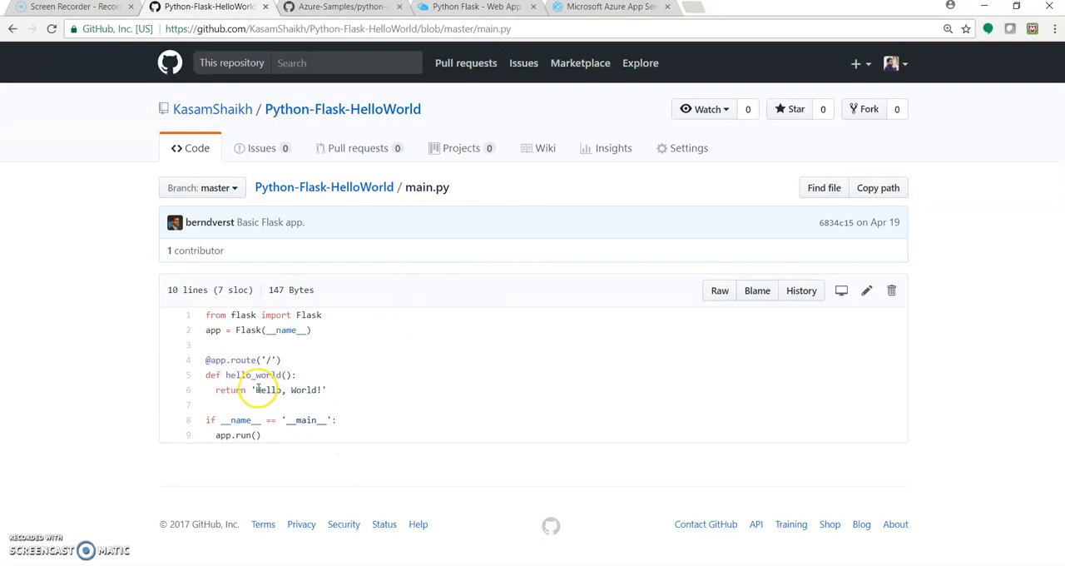
drag(255, 389, 320, 390)
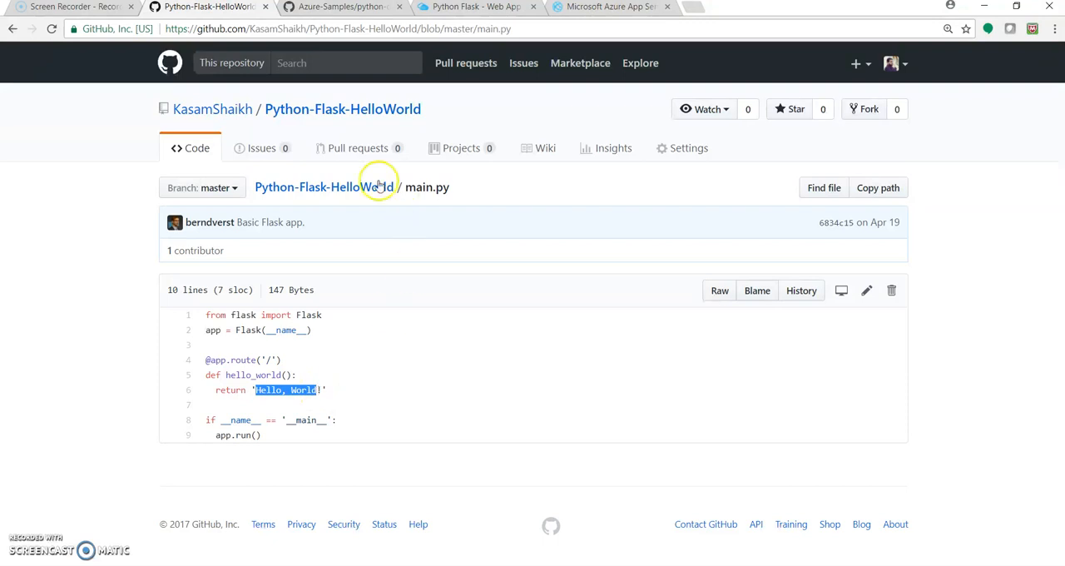
click(603, 7)
click(482, 6)
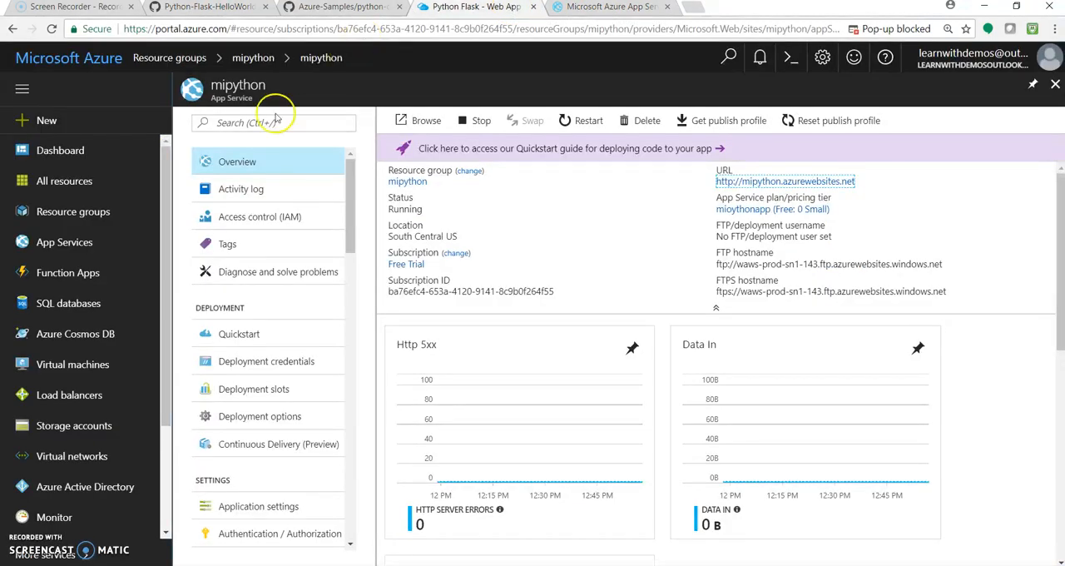
scroll(352, 223, down, 4)
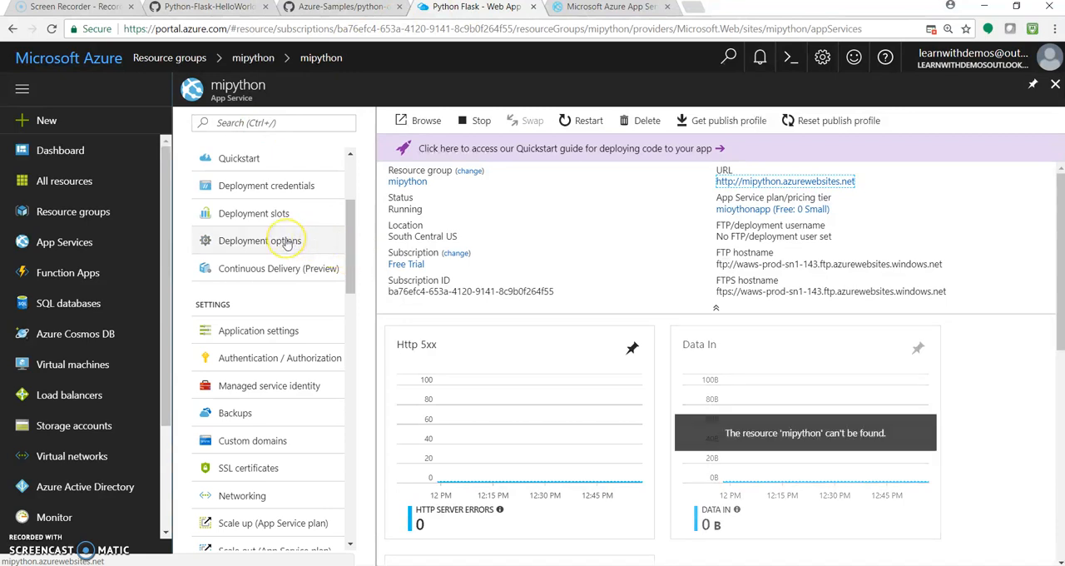
Step: Bring up the deployment source list from mipython's Deployment options
click(274, 240)
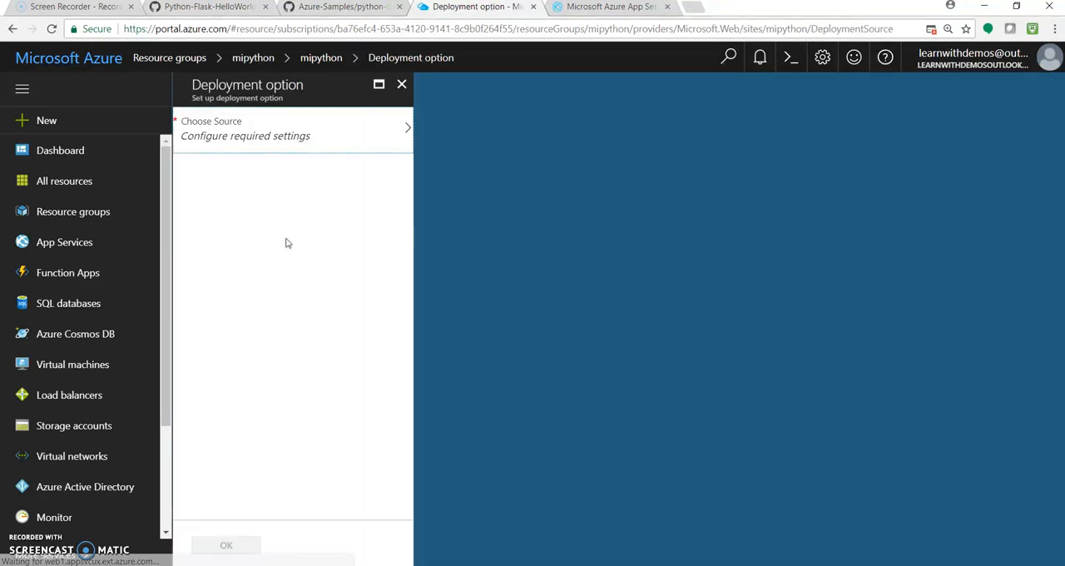
click(312, 137)
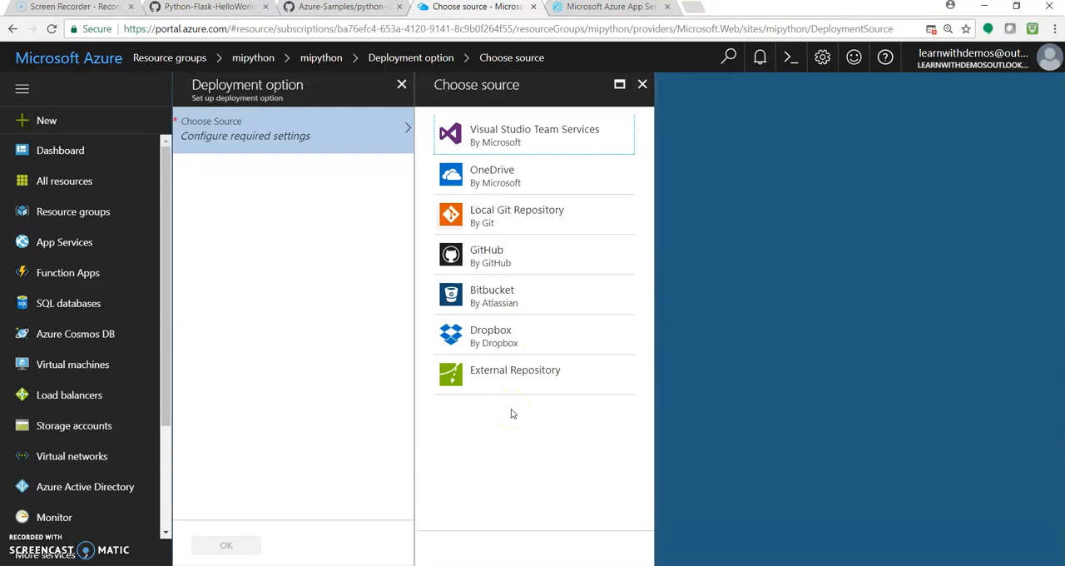
Step: Make GitHub the deployment source and authorize the learnwithdemos GitHub account
click(536, 257)
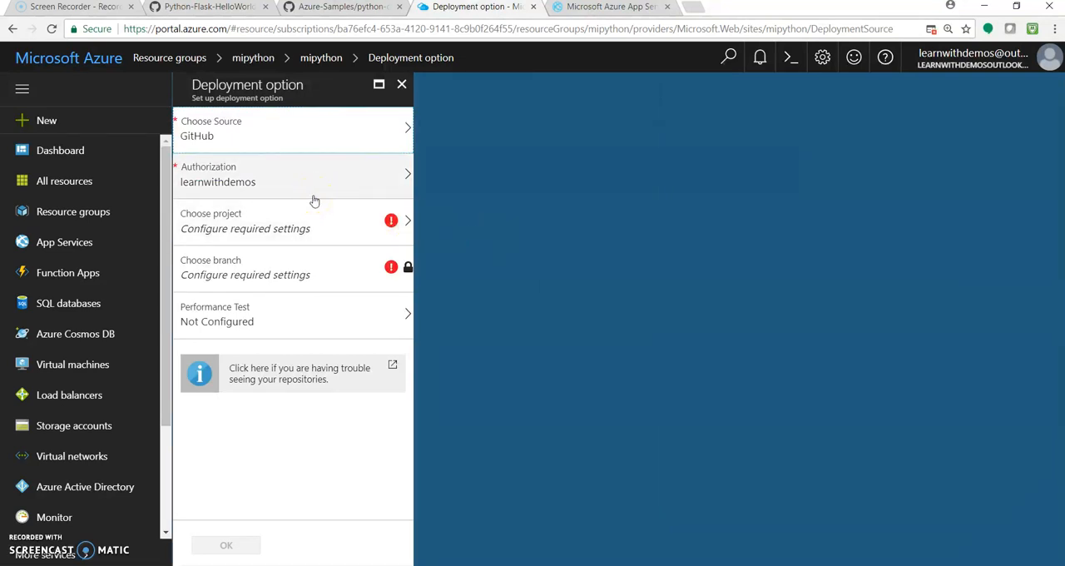
click(315, 179)
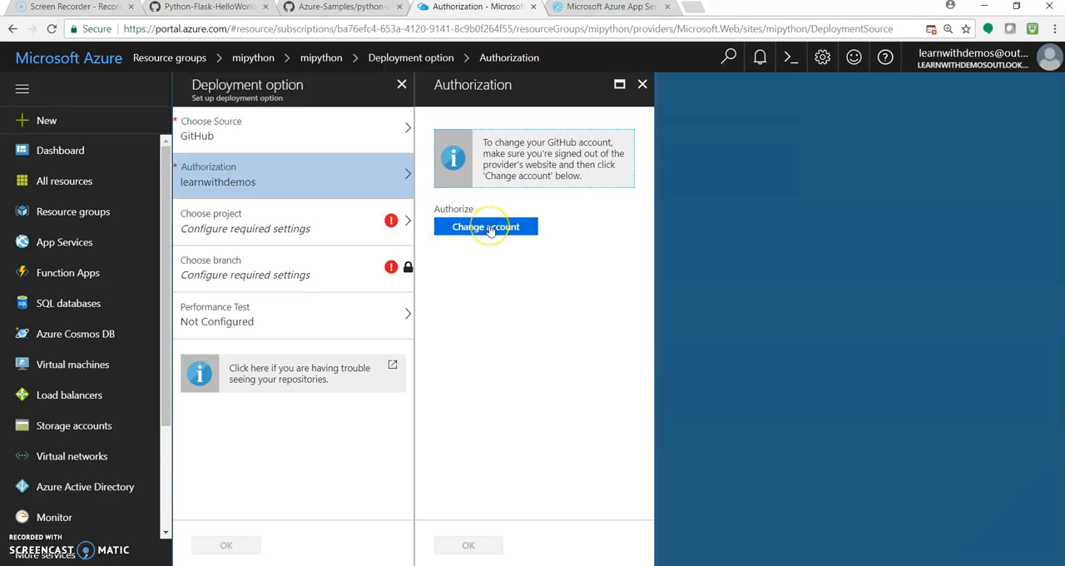
click(489, 228)
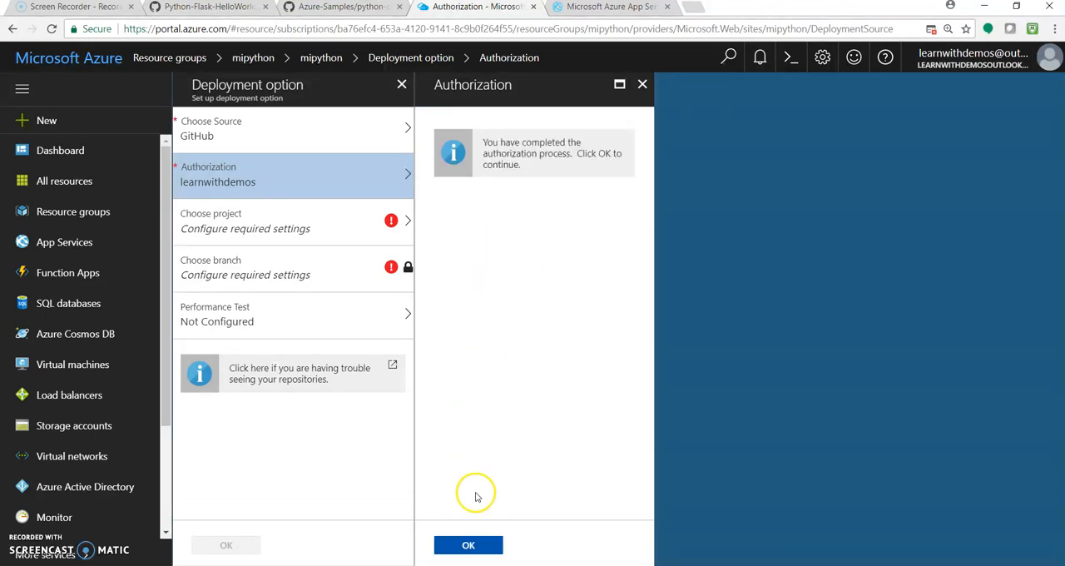
click(471, 546)
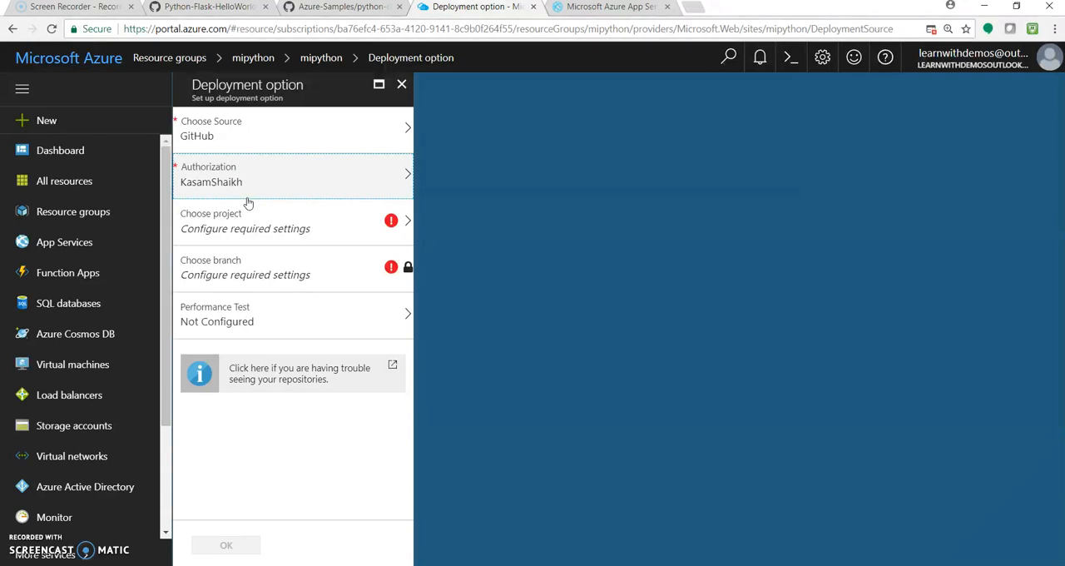
Step: Choose the Python-Flask-HelloWorld repository as the project and bring up its branch list
click(276, 239)
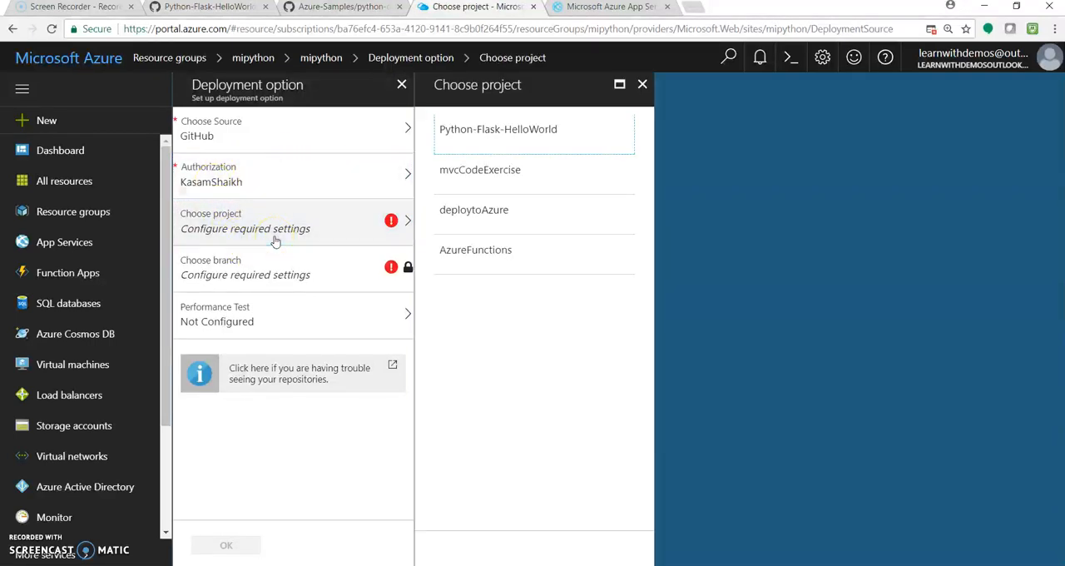
click(323, 242)
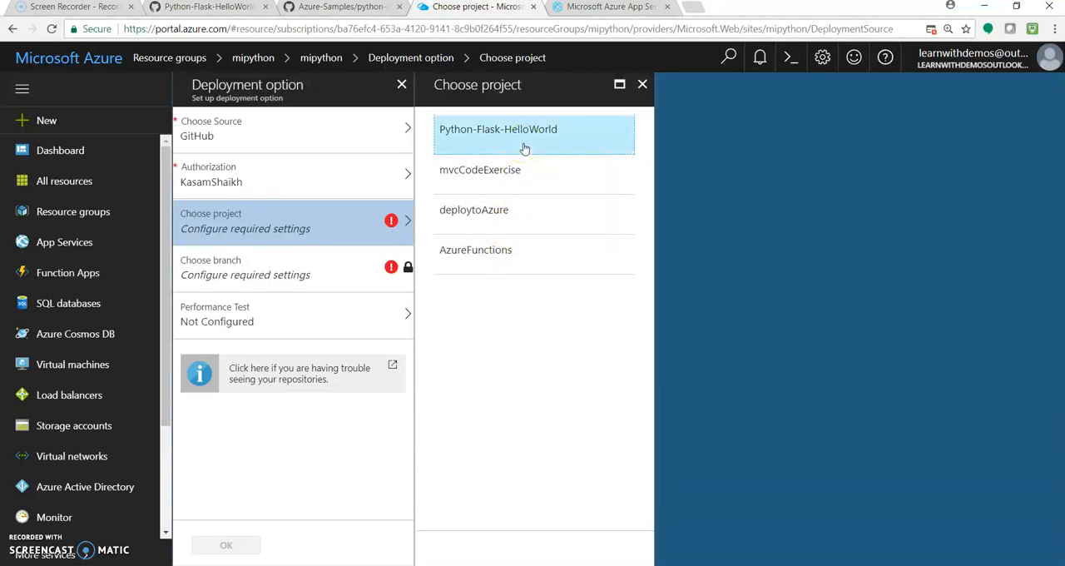
click(524, 137)
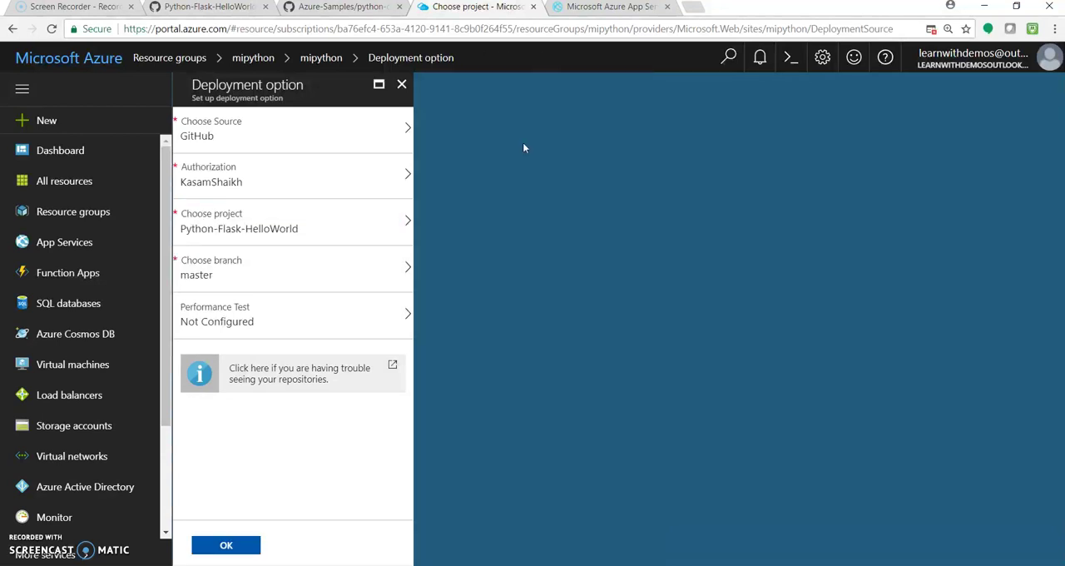
click(328, 272)
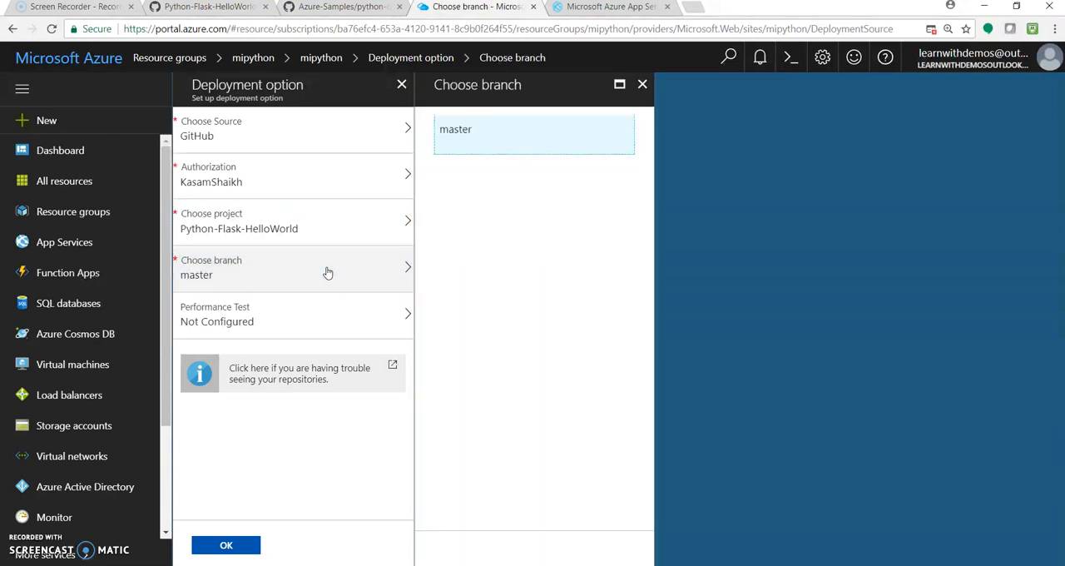
Step: Select the master branch and confirm the GitHub deployment configuration for mipython
click(330, 273)
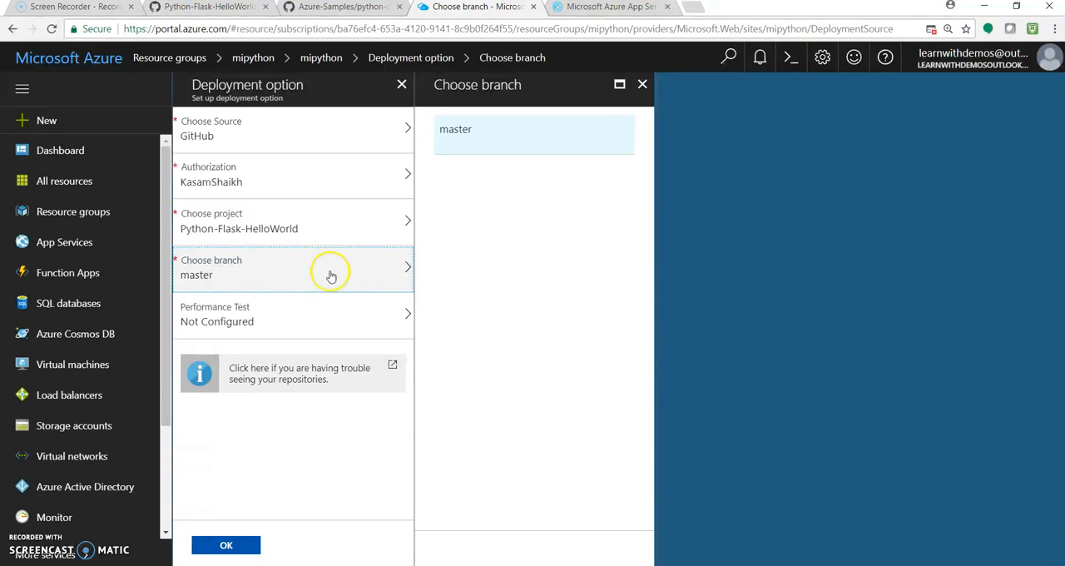
click(226, 545)
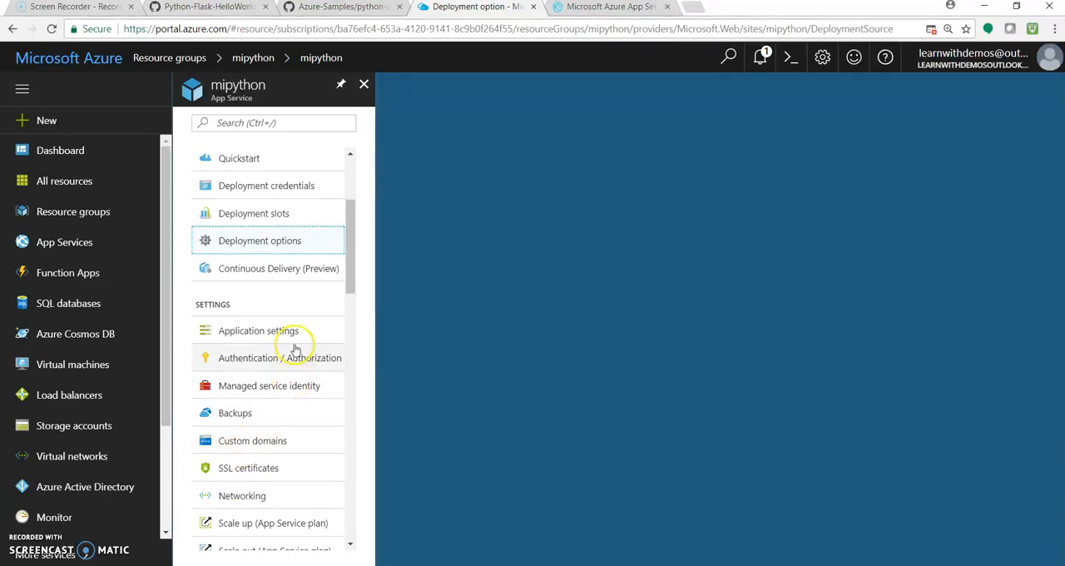
Step: Check the deployment history and notifications show the GitHub deployment active, then switch to mipython.azurewebsites.net
click(278, 242)
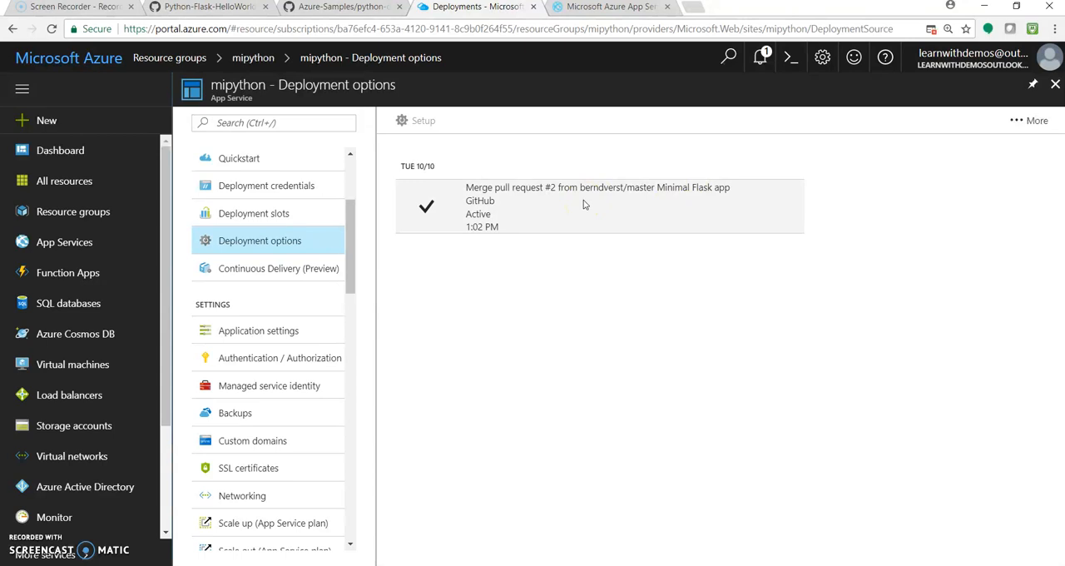
click(760, 57)
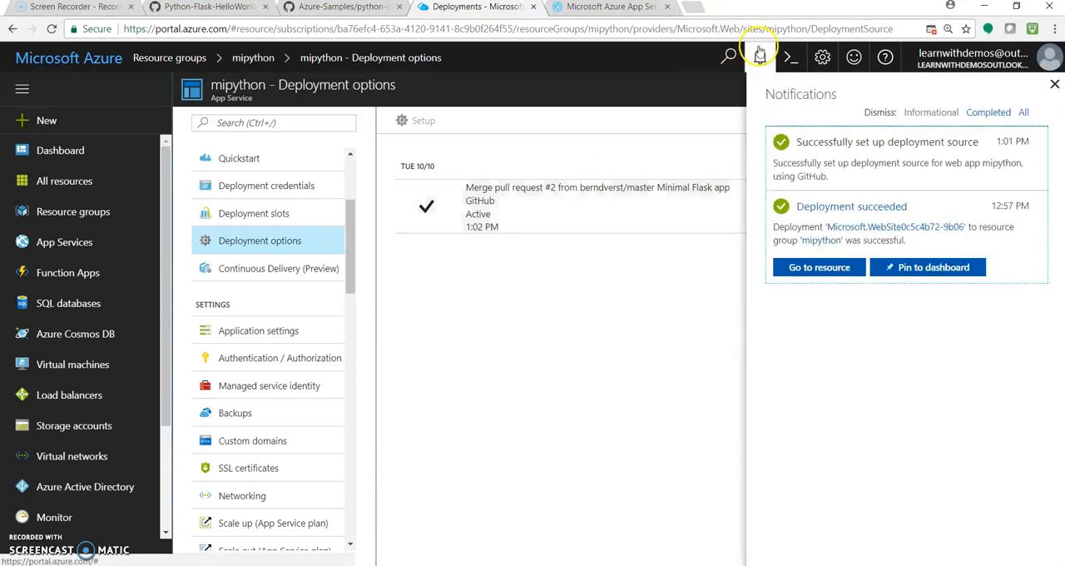
click(760, 57)
click(611, 6)
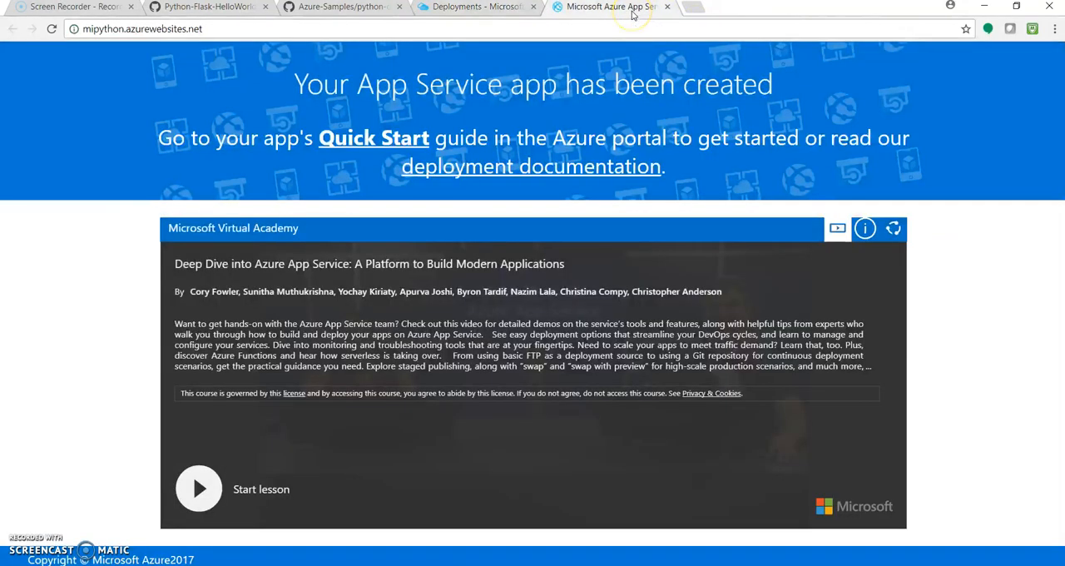
Step: Reload mipython.azurewebsites.net, which now shows a permission-denied message
click(52, 28)
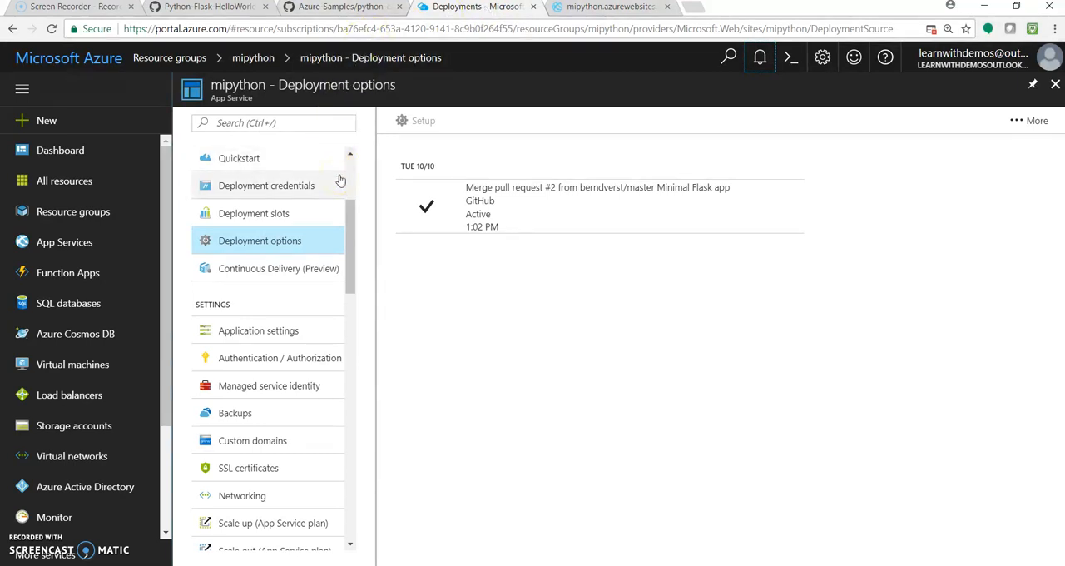
Step: Set the mipython app's Python version to 3.4 in Application settings and save
click(266, 330)
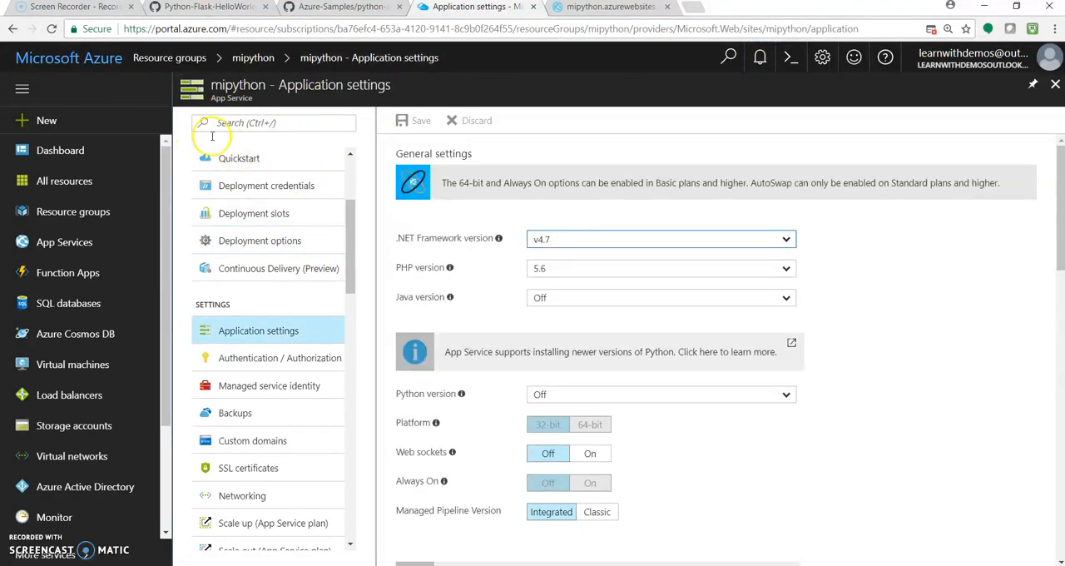
click(314, 332)
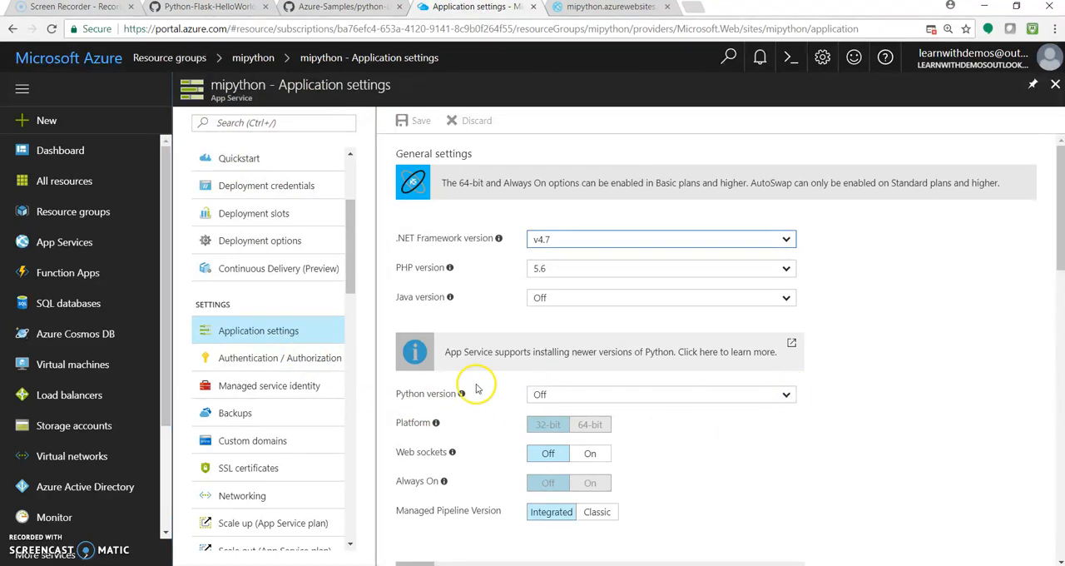
click(789, 398)
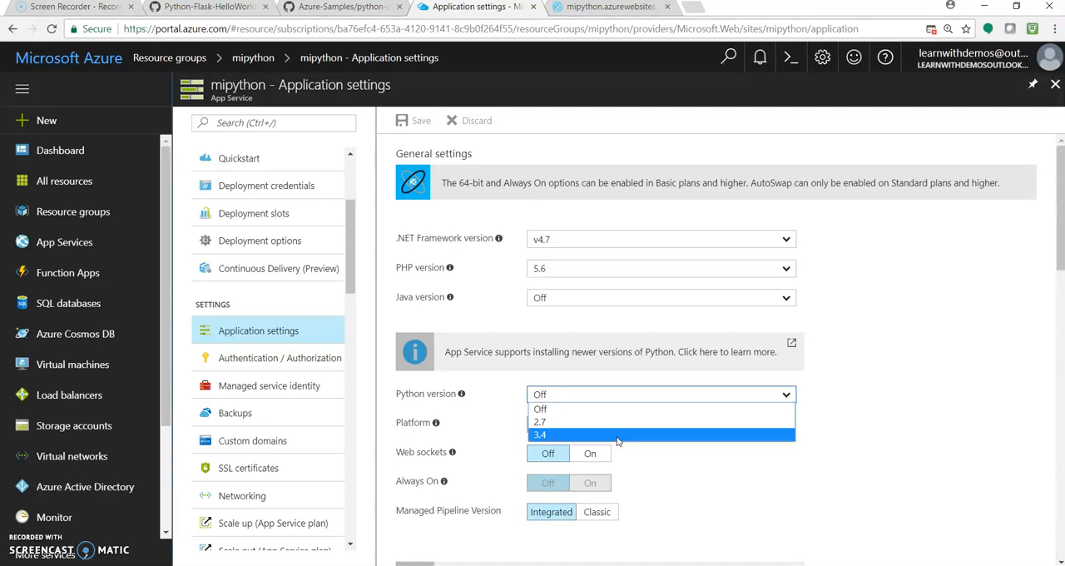
click(617, 436)
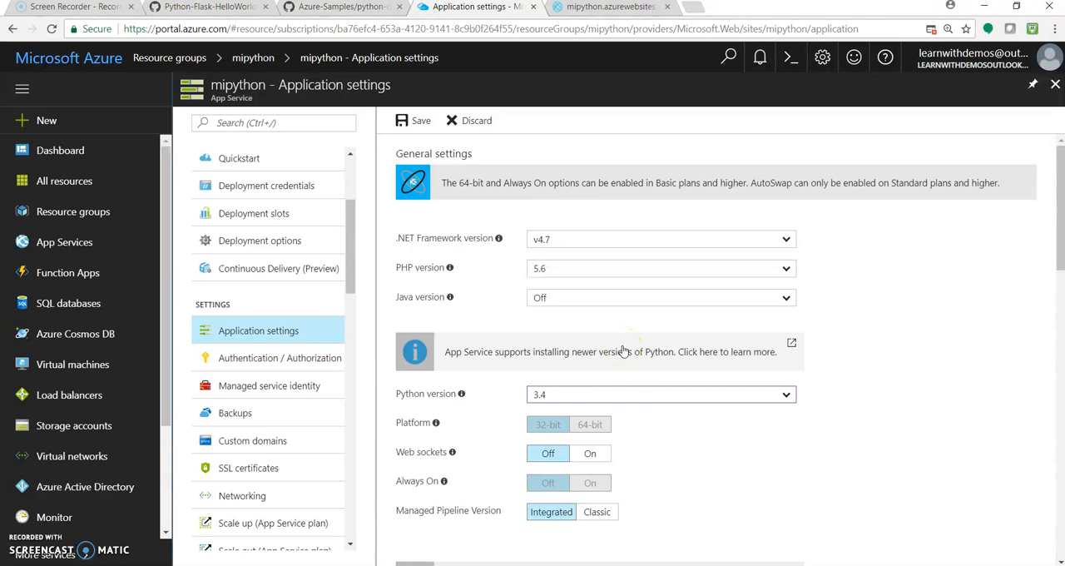
click(785, 395)
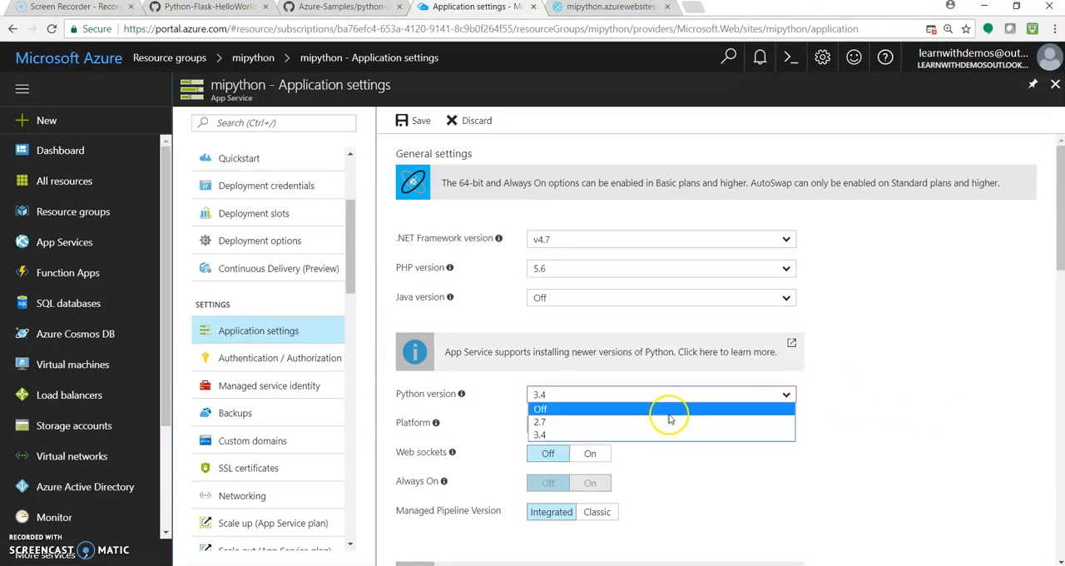
click(616, 434)
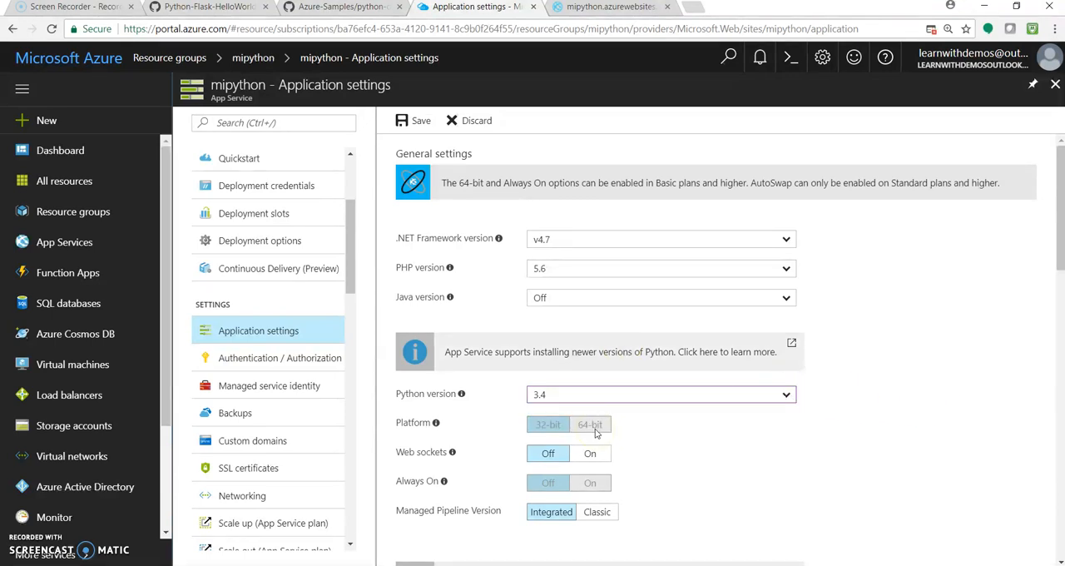
click(410, 120)
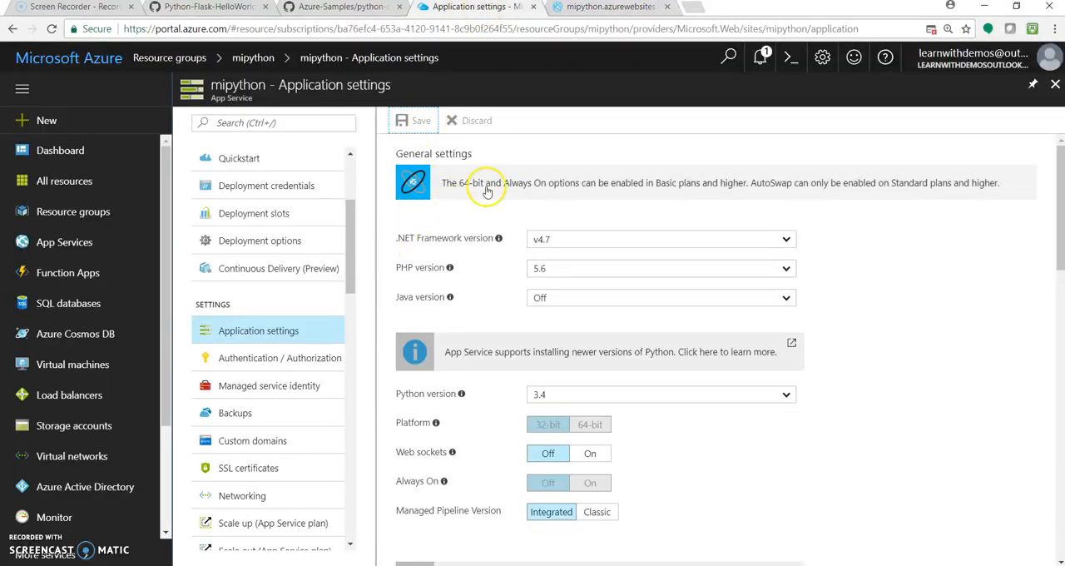
Step: Save mipython's general settings with Python version Off, check the live site, and return
click(786, 394)
click(680, 409)
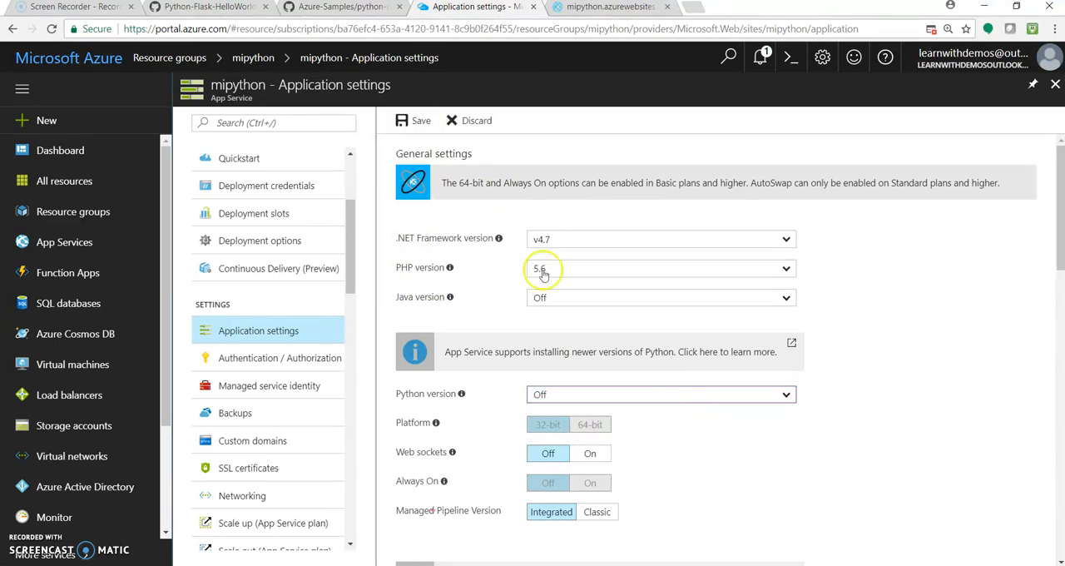
click(412, 120)
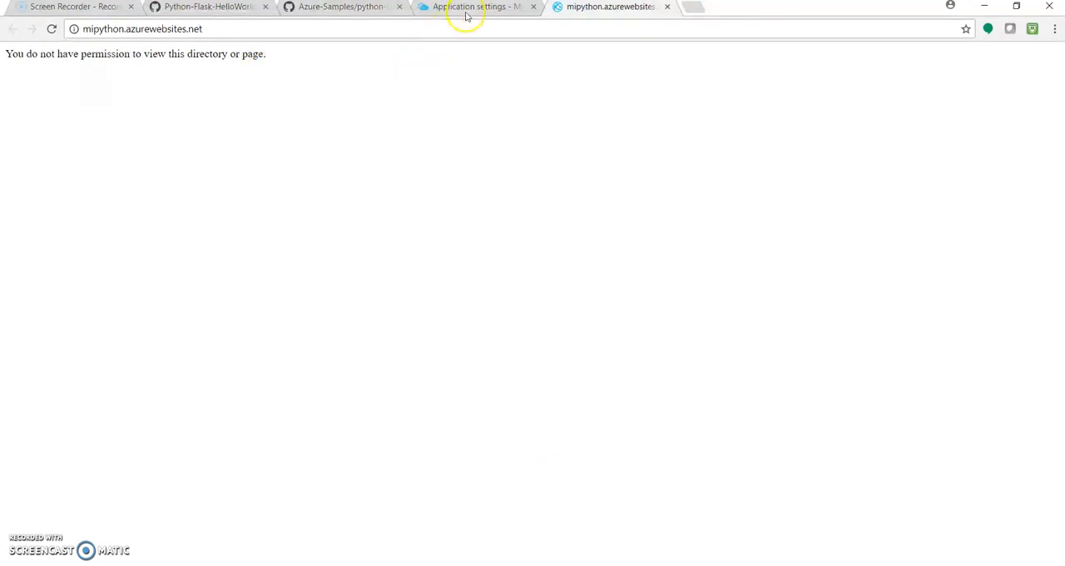
click(477, 7)
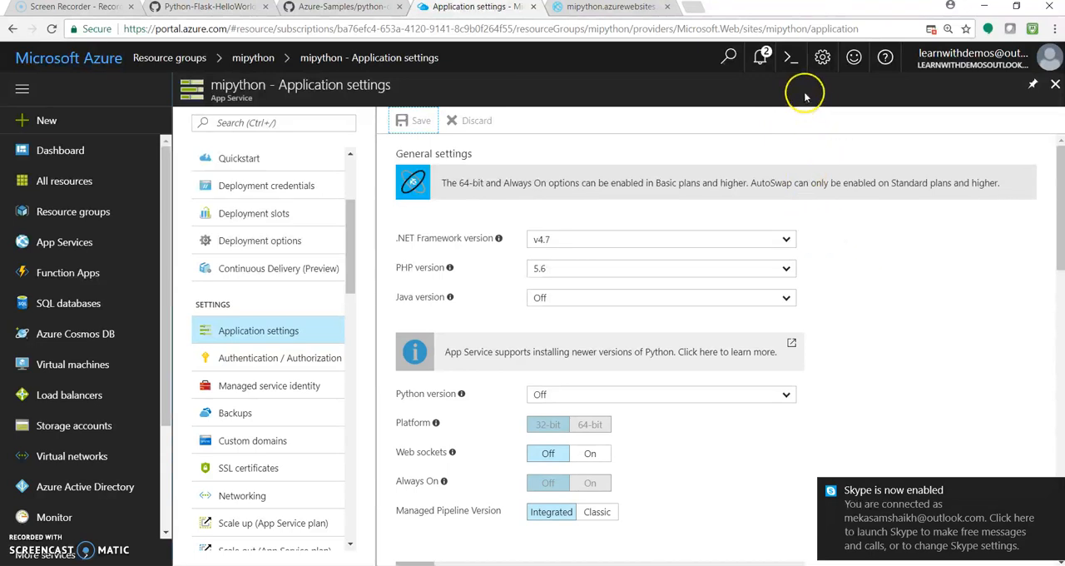
Step: Reconnect the timed-out Cloud Shell to get a ready Bash prompt
click(790, 57)
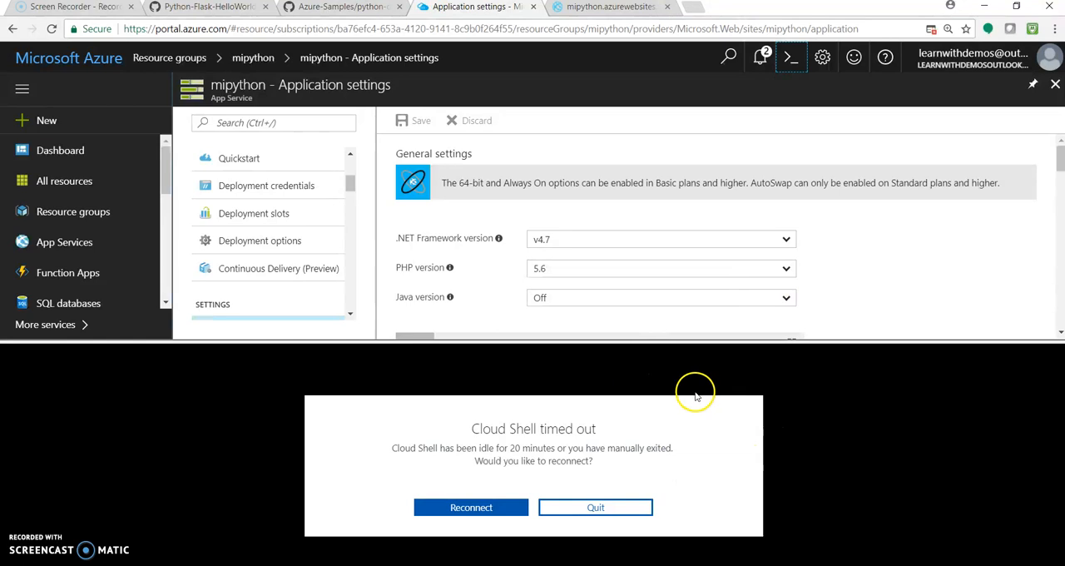
click(471, 507)
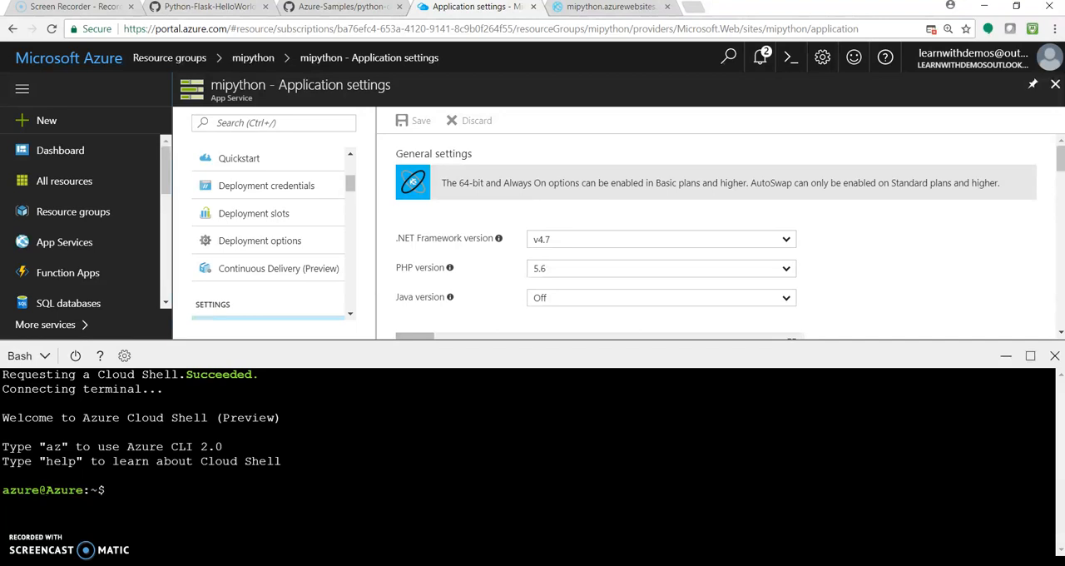
Step: Run 'az' in the Bash terminal to list the Azure CLI command groups
click(145, 493)
text(az)
key(Return)
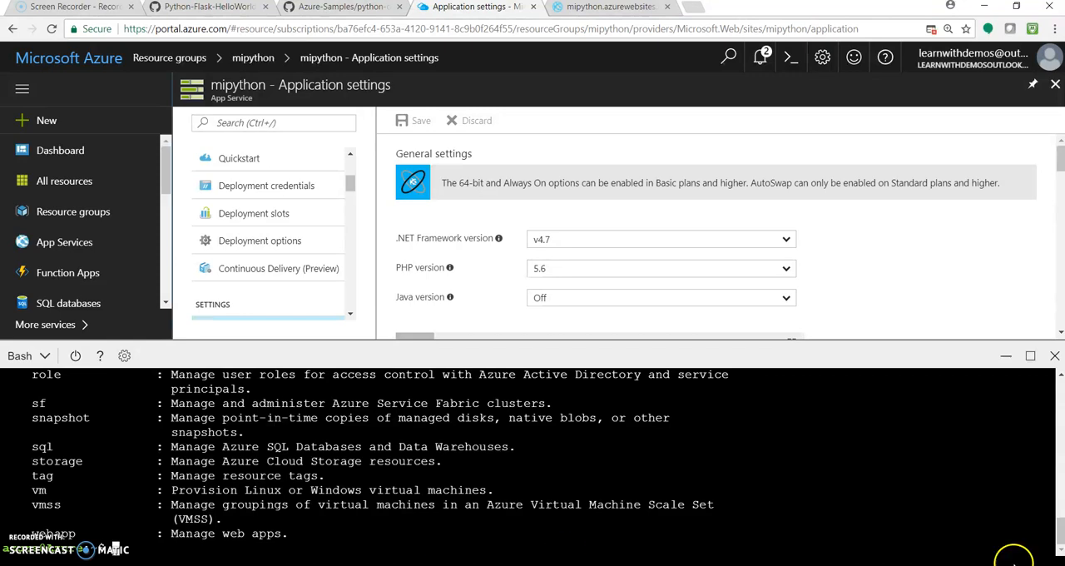
mouse_move(1058, 526)
mouse_down()
mouse_move(1058, 399)
mouse_move(1058, 543)
mouse_up()
text(az we)
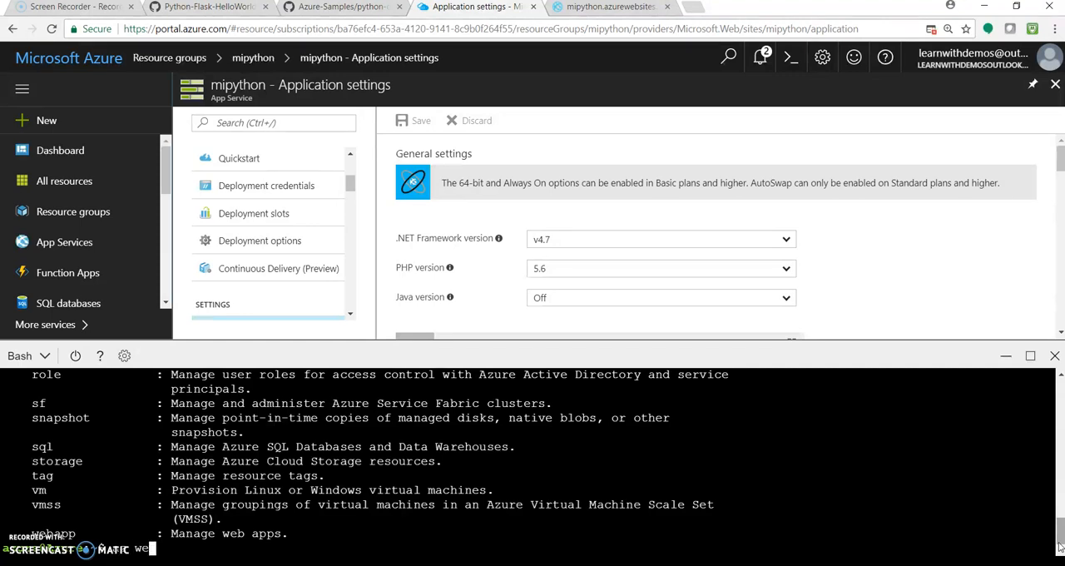
text(bapp)
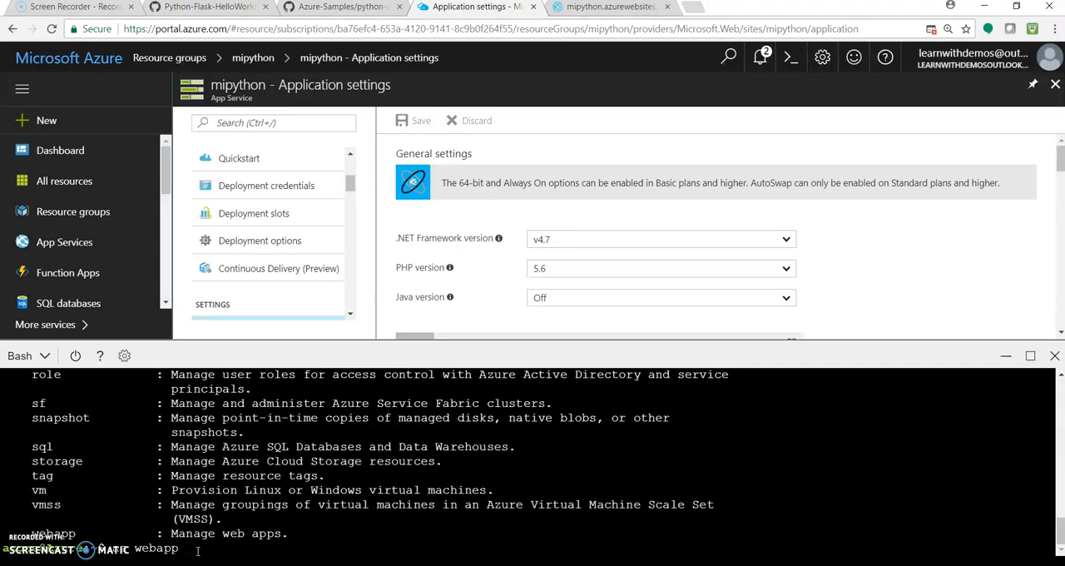
text(con)
text(fig )
text(set)
text(--python-v)
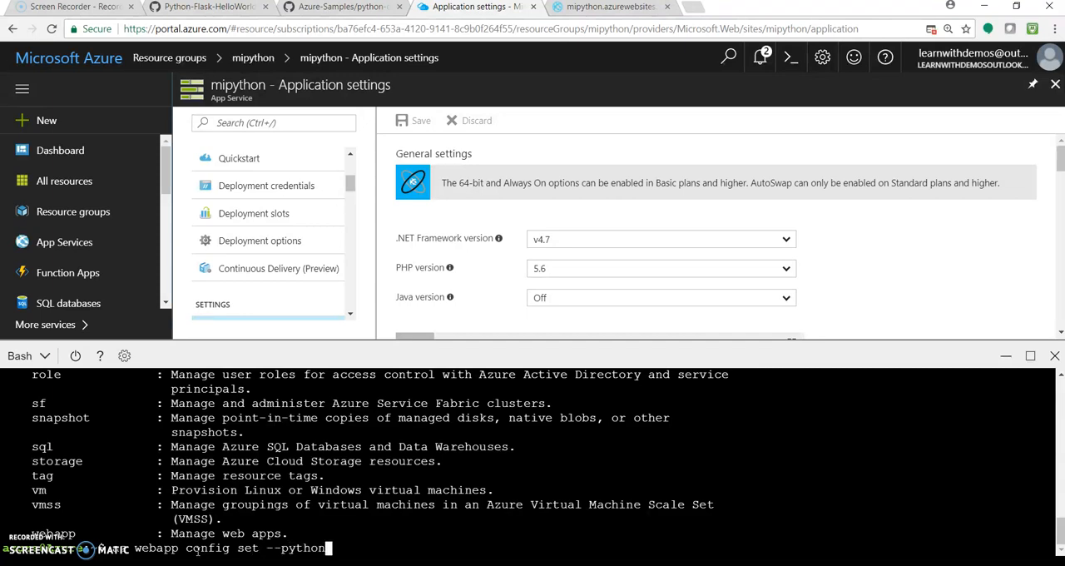
text(ersion )
text(3.4)
text( --name )
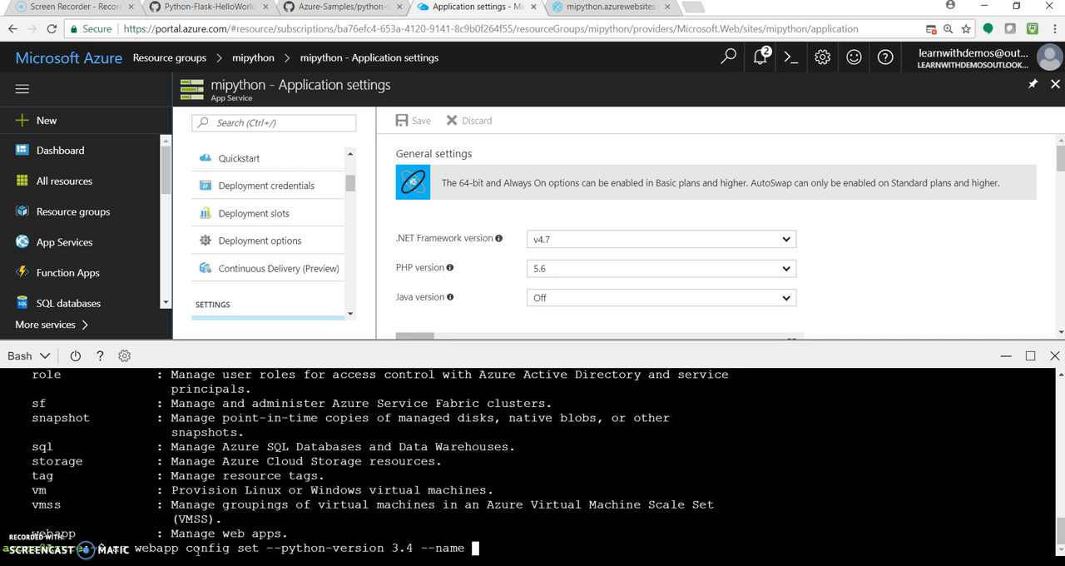
text(m)
text(ipython)
text( --reso)
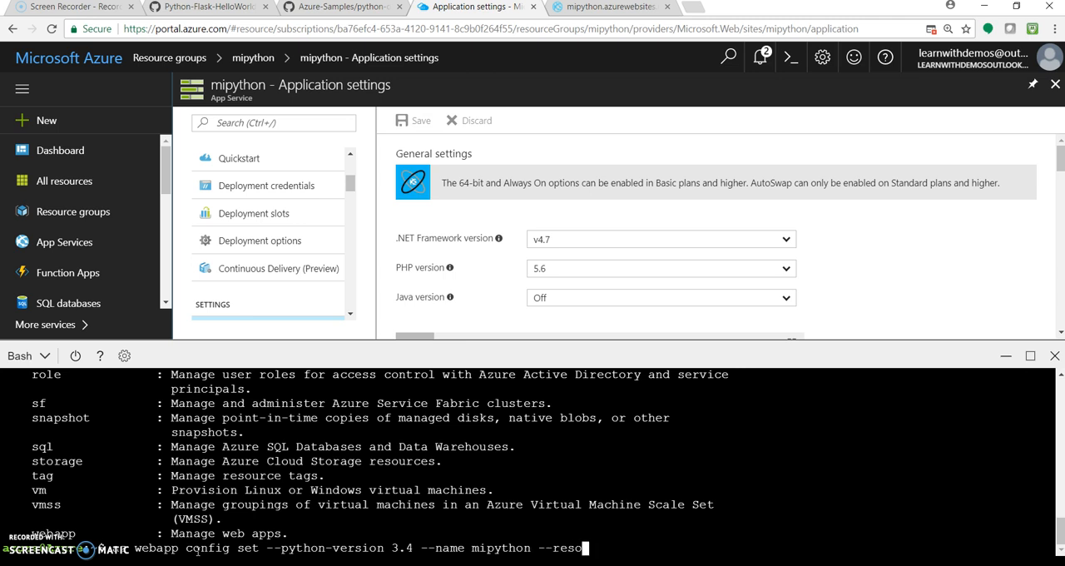
text(urce-gro)
text(up)
text( mi)
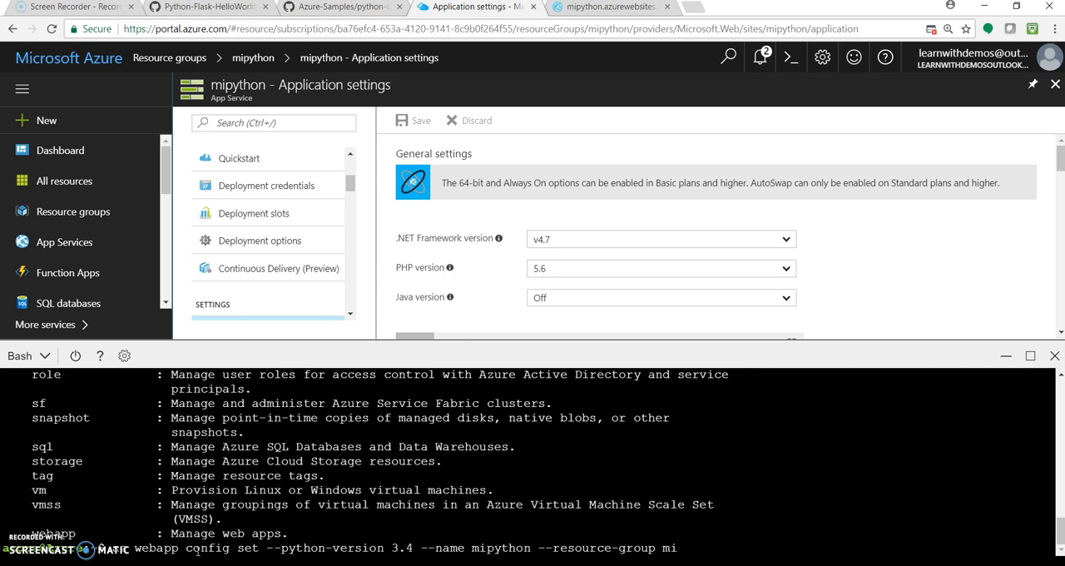
text(pyth)
text(on)
Step: Run 'az webapp config set --python-version 3.4' for mipython, returning JSON with pythonVersion 3.4
key(Return)
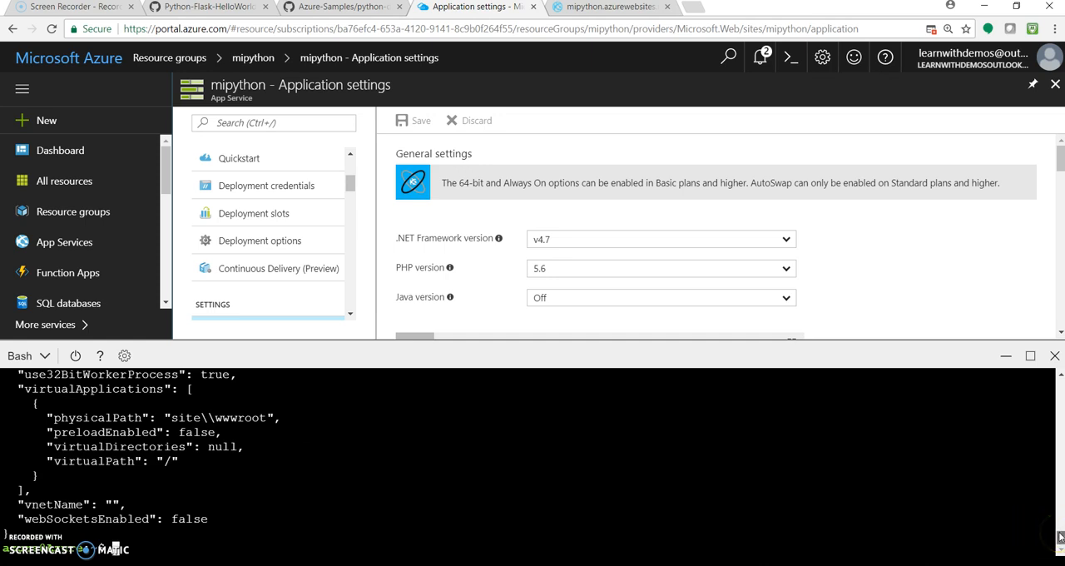
drag(1059, 536, 1053, 509)
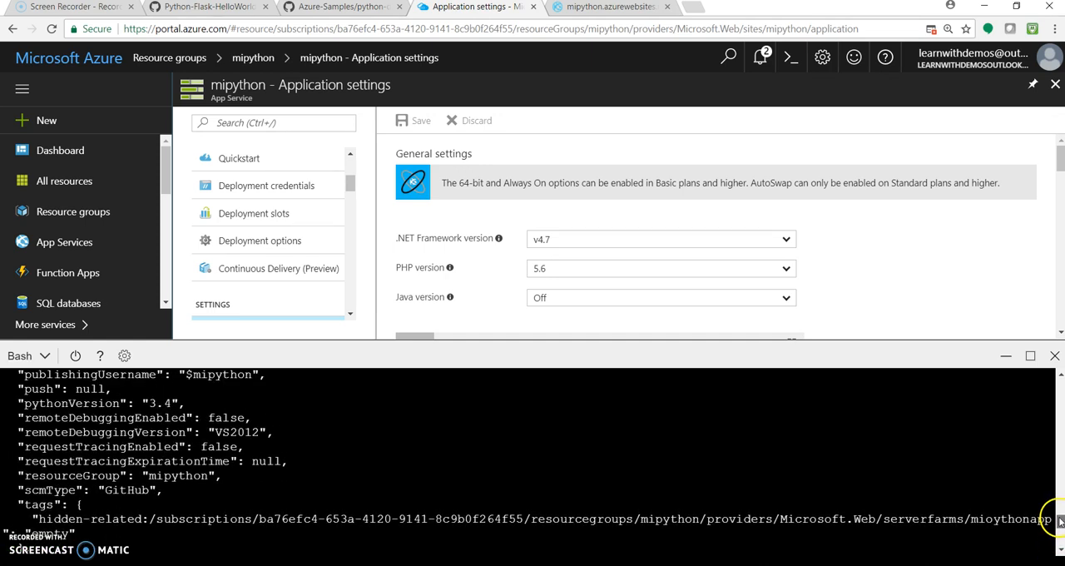
scroll(1052, 509, up, 2)
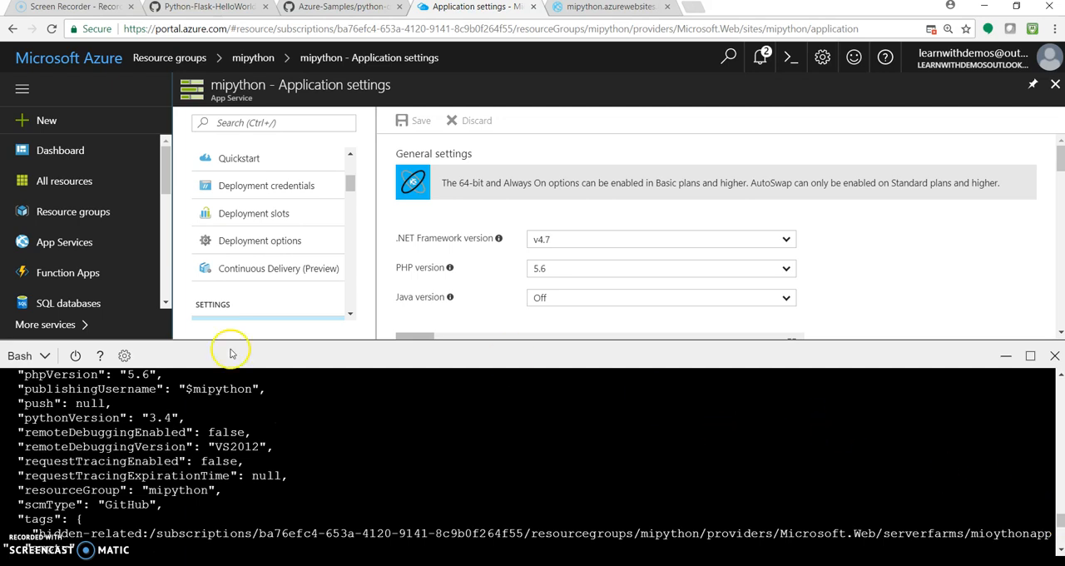